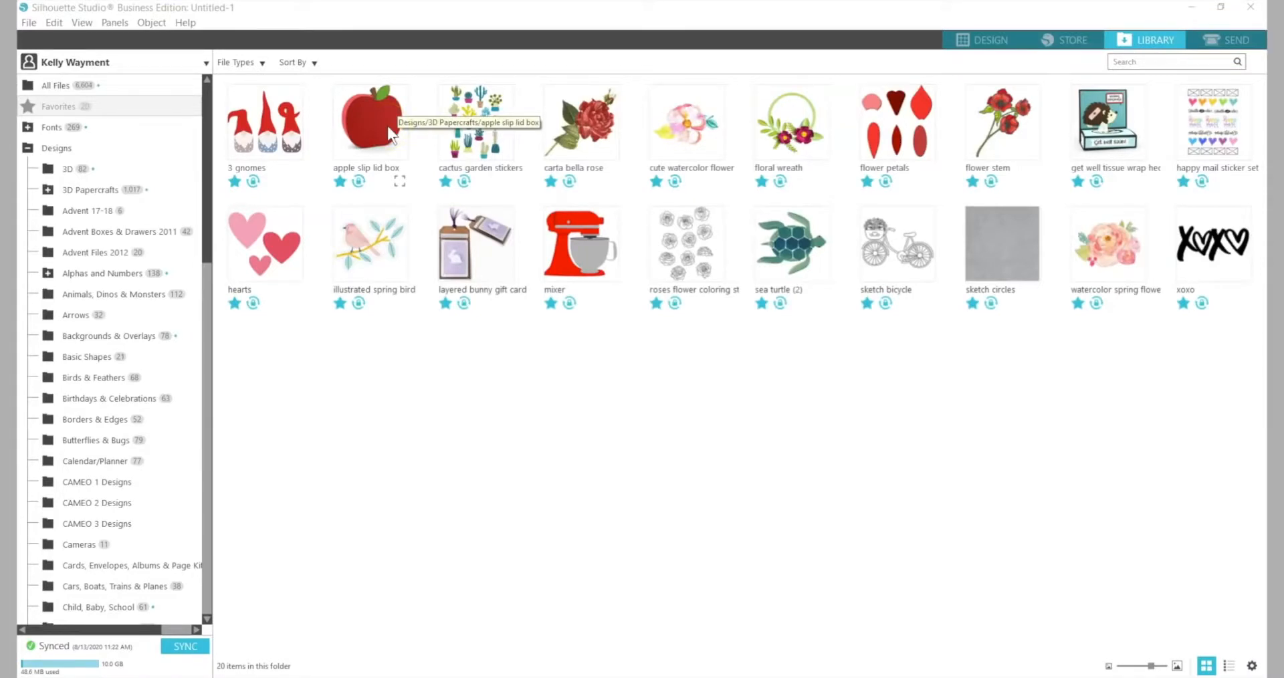
- Open the apple slip lid box design from the library and ungroup it into its separate sections
double_click(387, 126)
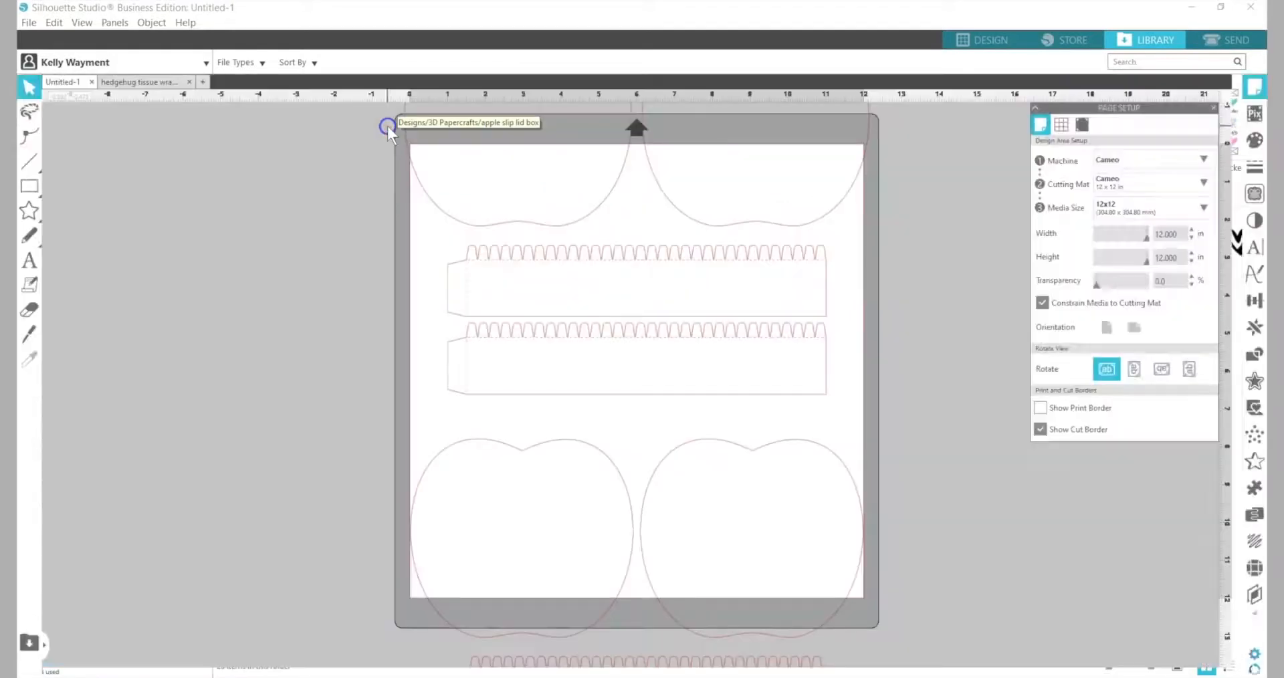
left_click(527, 222)
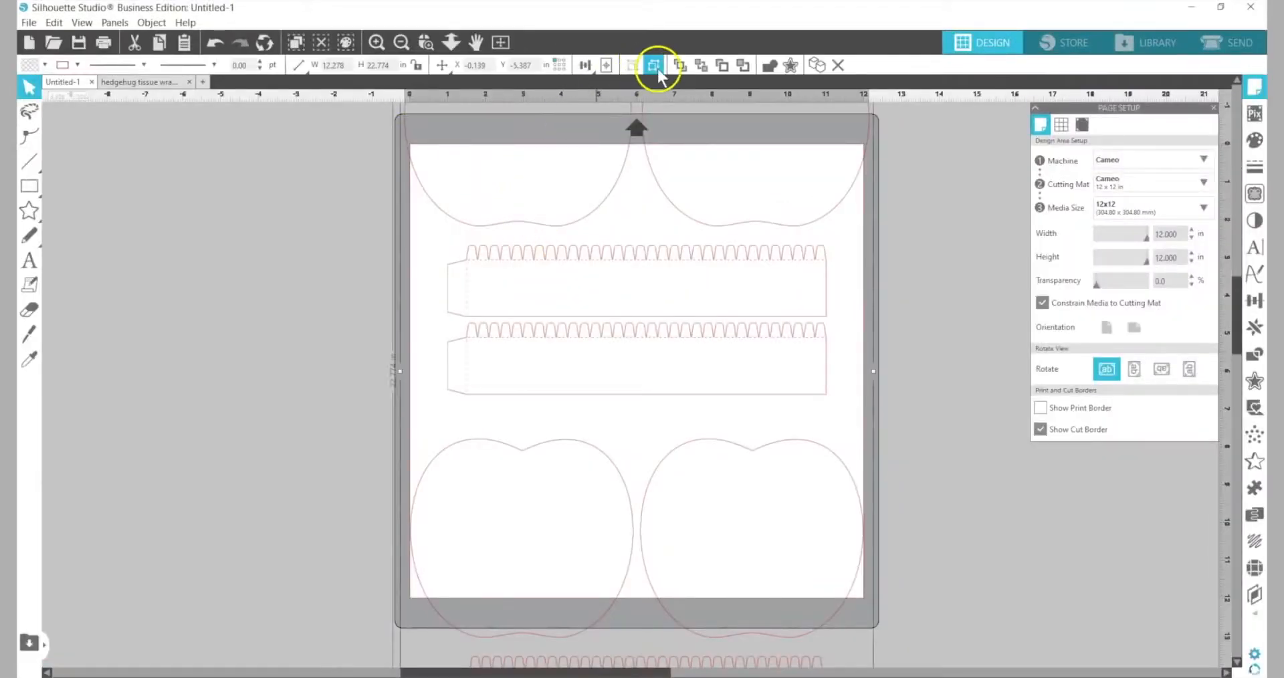
left_click(650, 67)
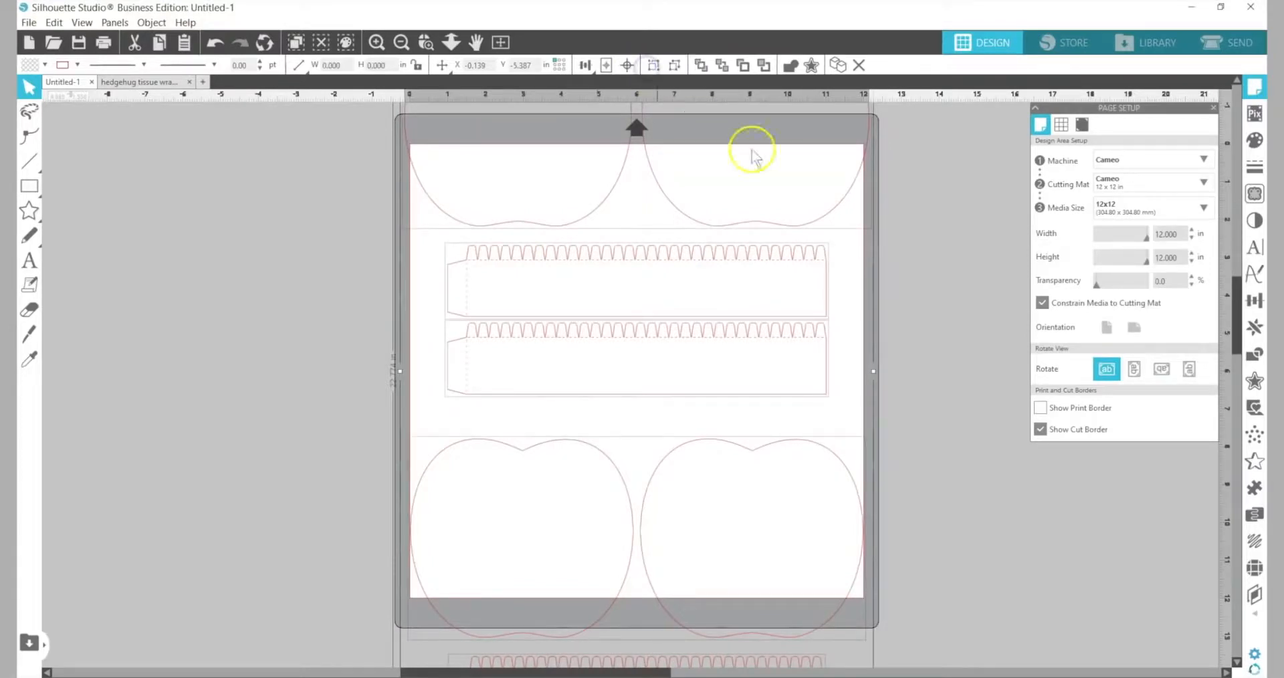
left_click(451, 42)
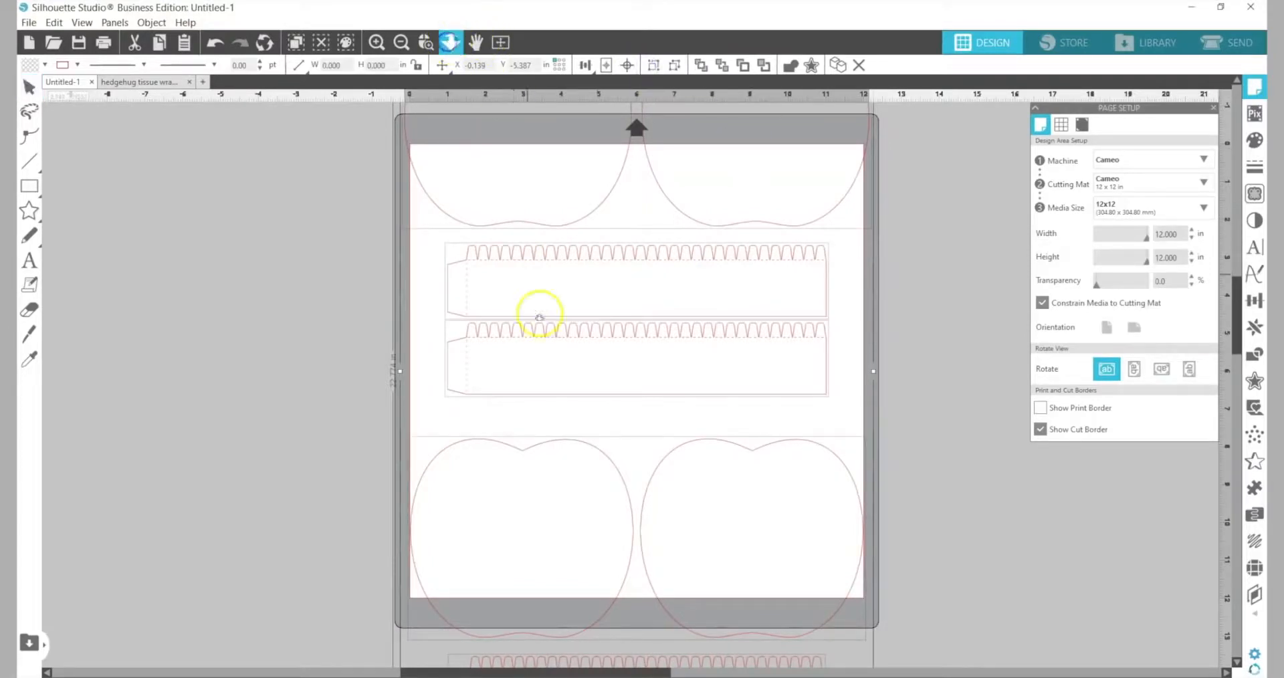
left_click_drag(557, 388, 546, 279)
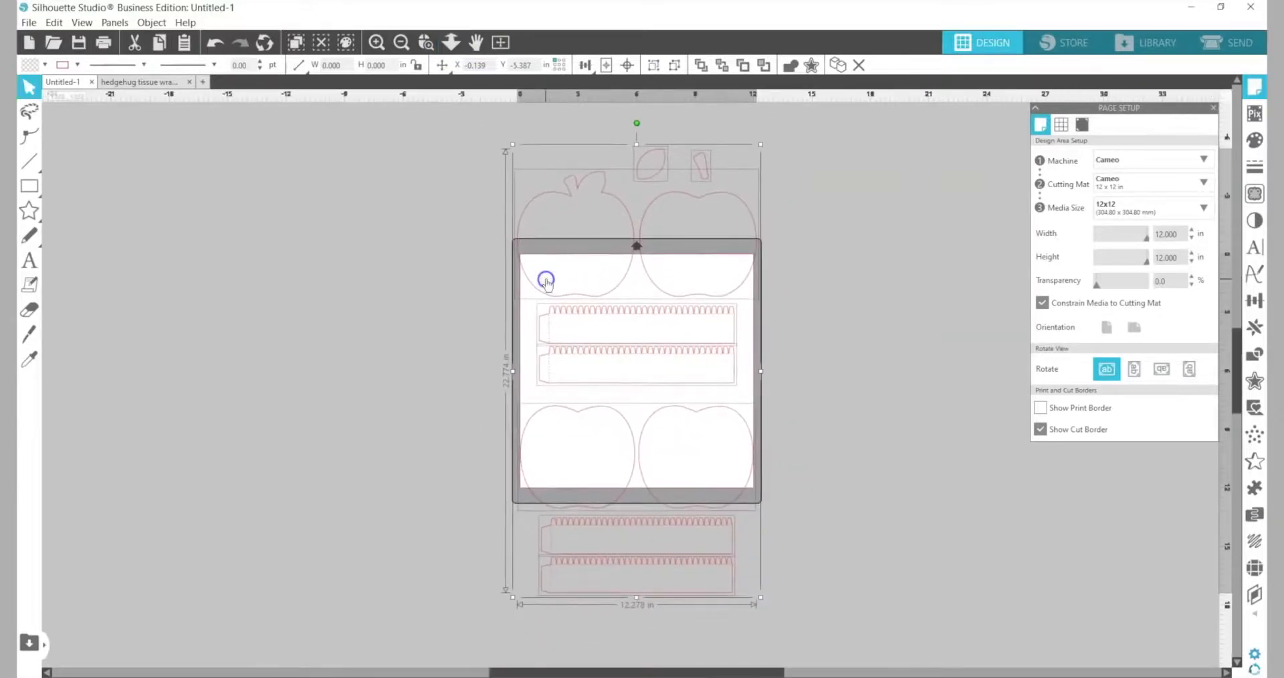
left_click(811, 175)
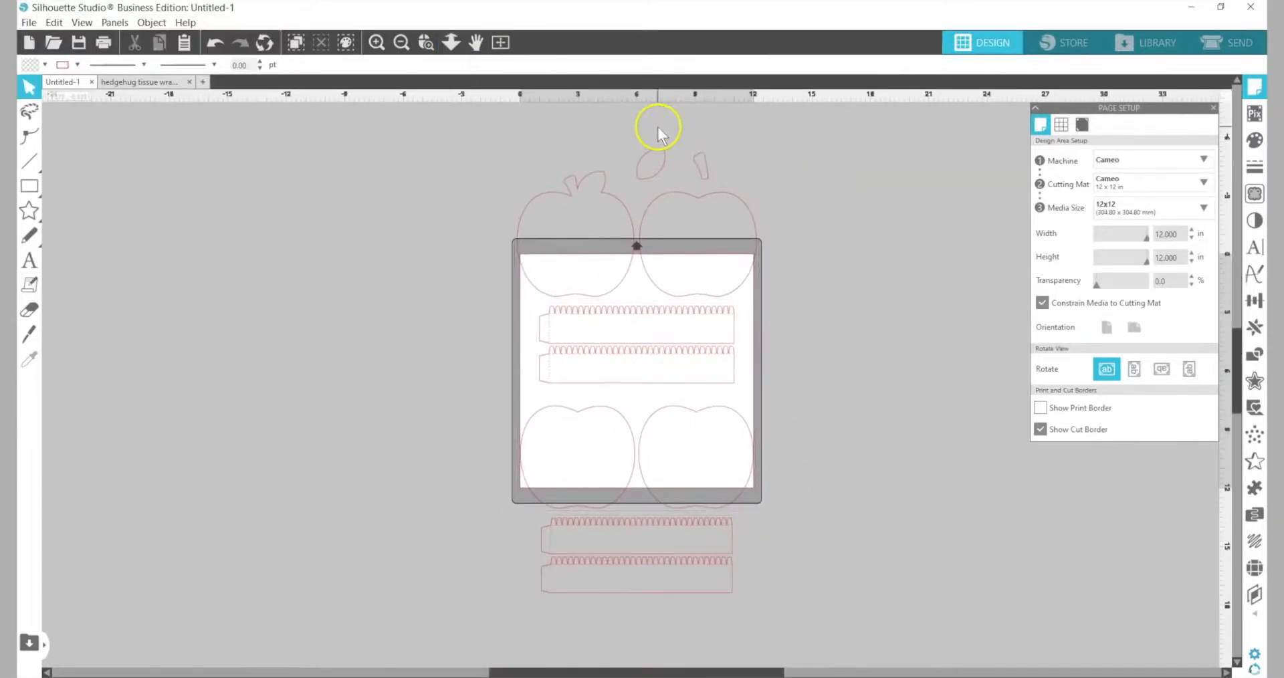
- Ungroup the upper apple section, delete everything except one plain apple, the leaf and the stem, and place these on the page
left_click(728, 242)
left_click_drag(719, 192, 831, 202)
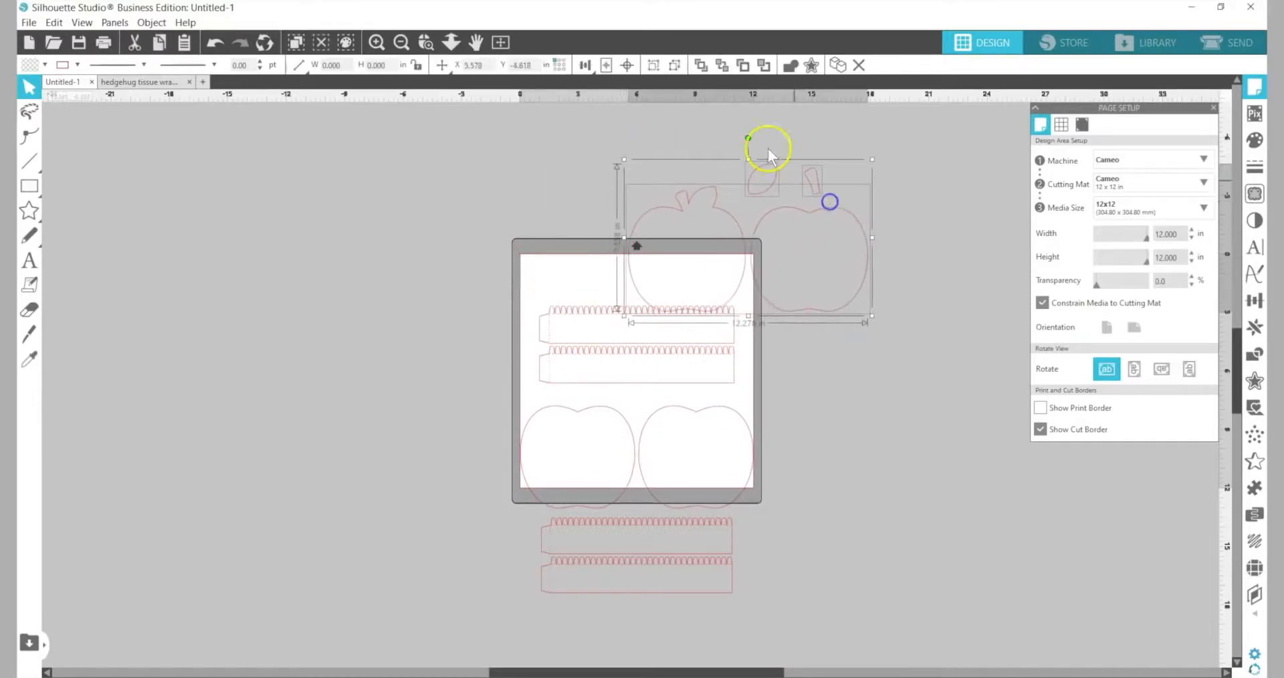
left_click(674, 65)
left_click_drag(572, 150, 708, 592)
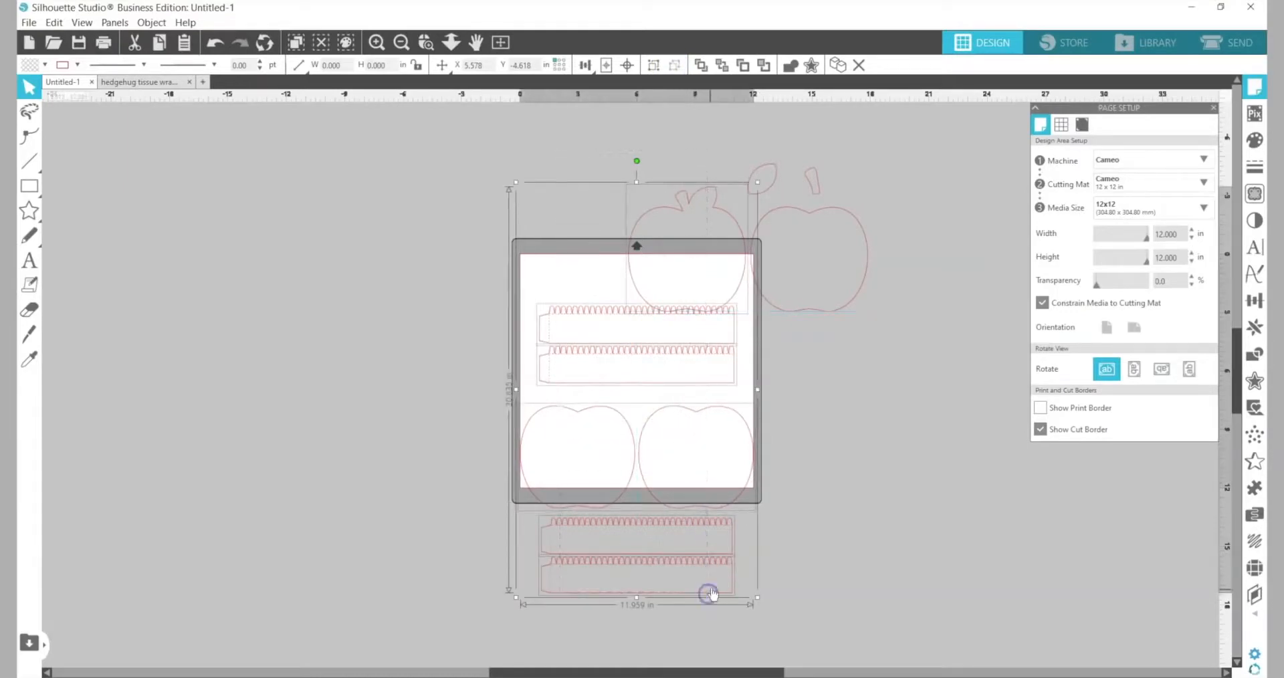
key("Delete")
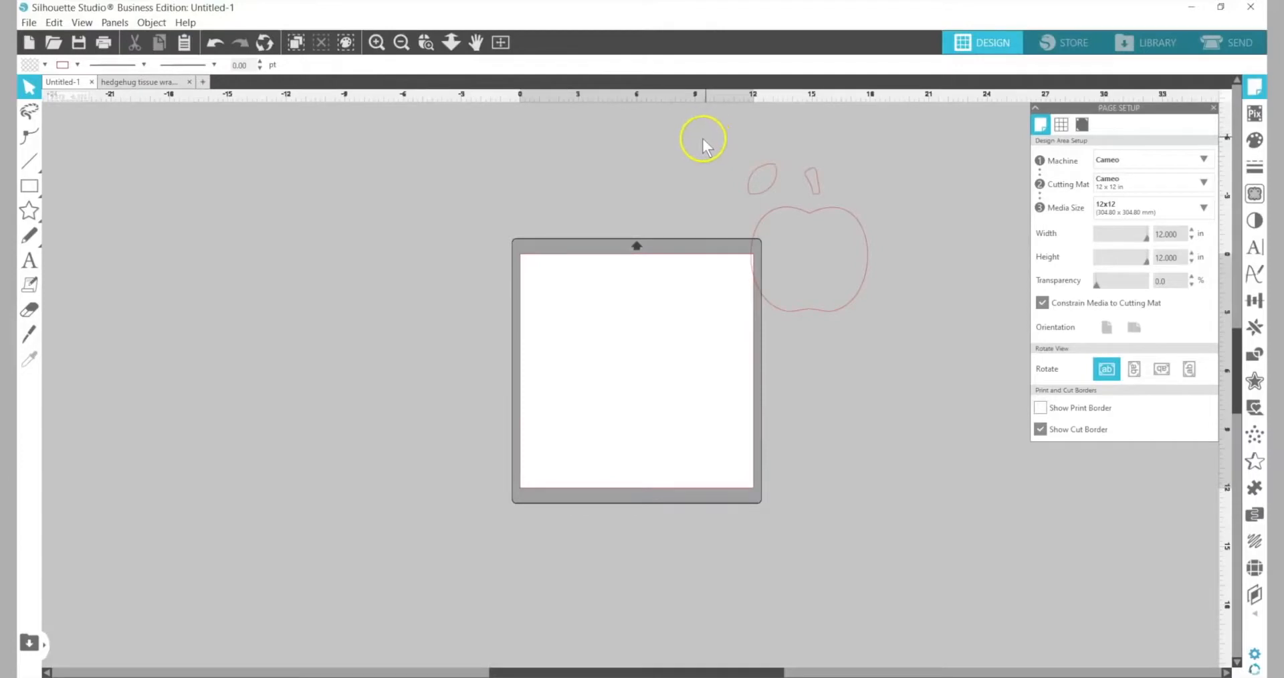
left_click_drag(716, 150, 675, 386)
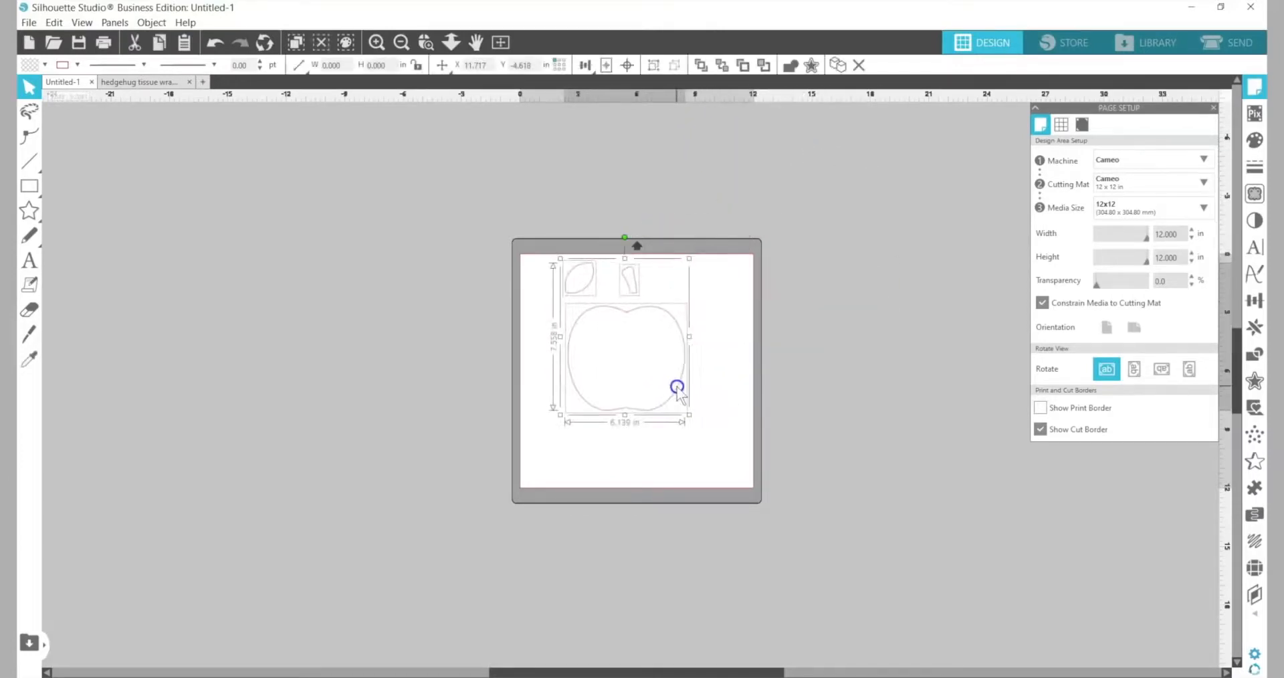
left_click(776, 347)
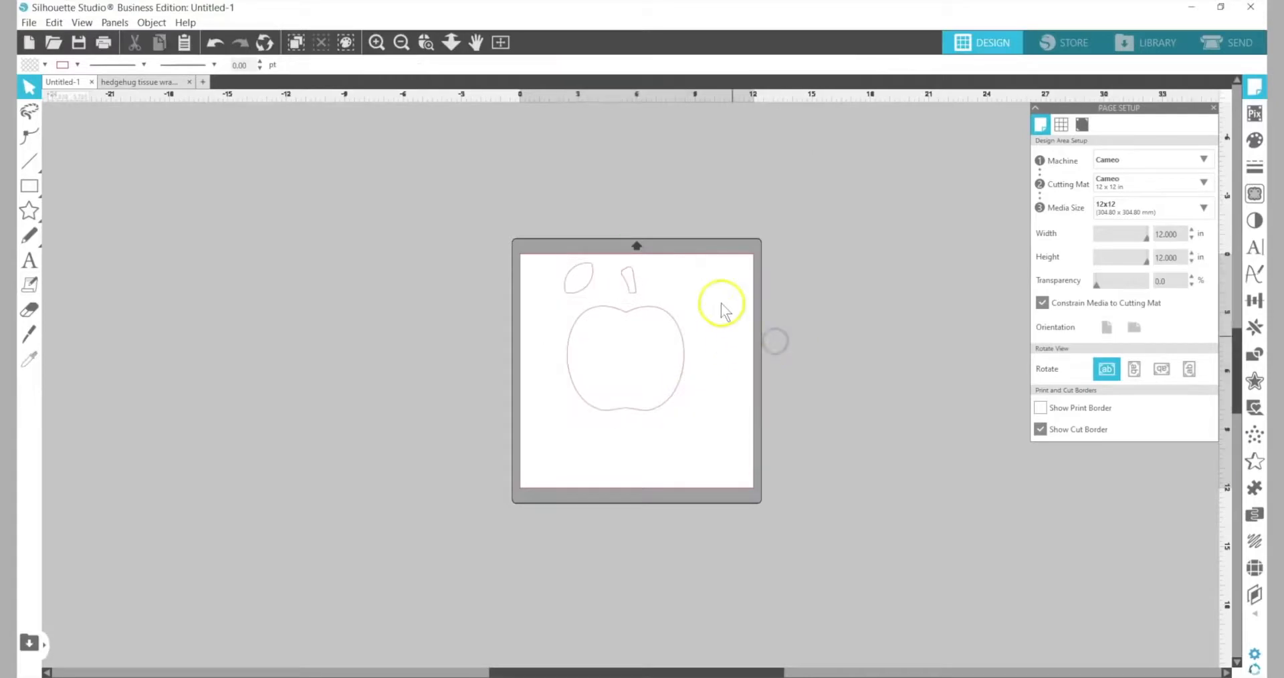
- Replicate the apple with Mirror Right and show the page grid
left_click(680, 324)
left_click(151, 24)
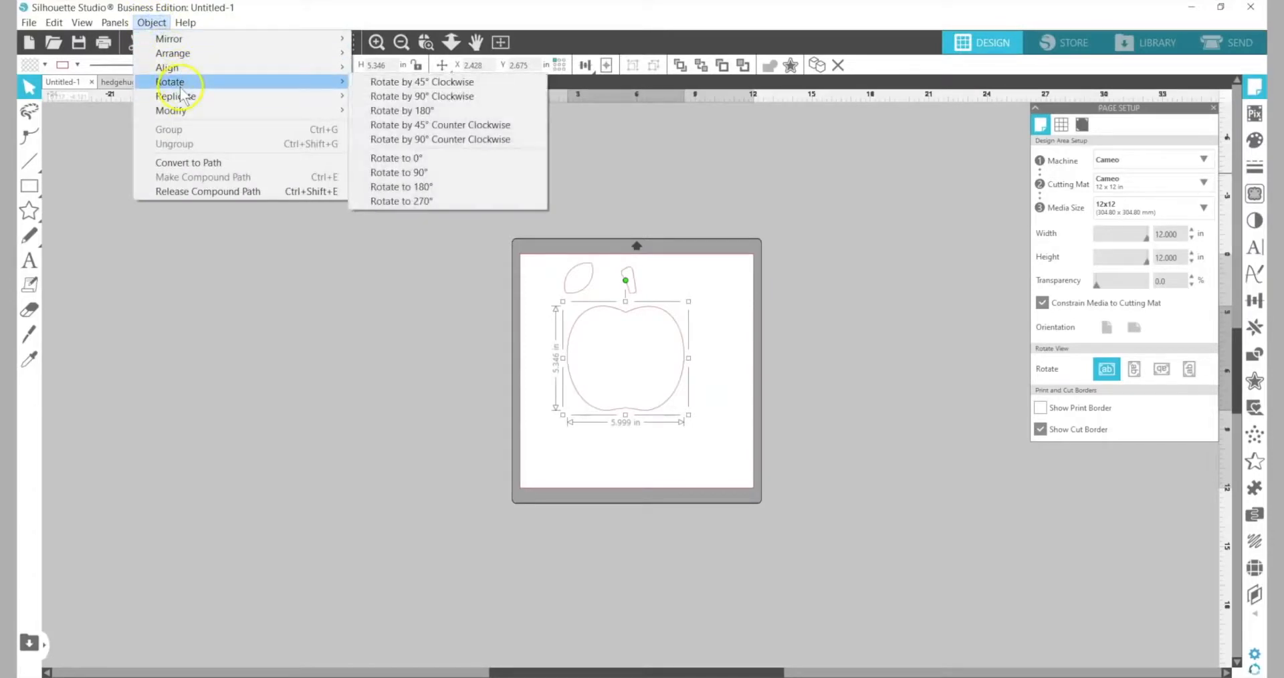
mouse_move(255, 99)
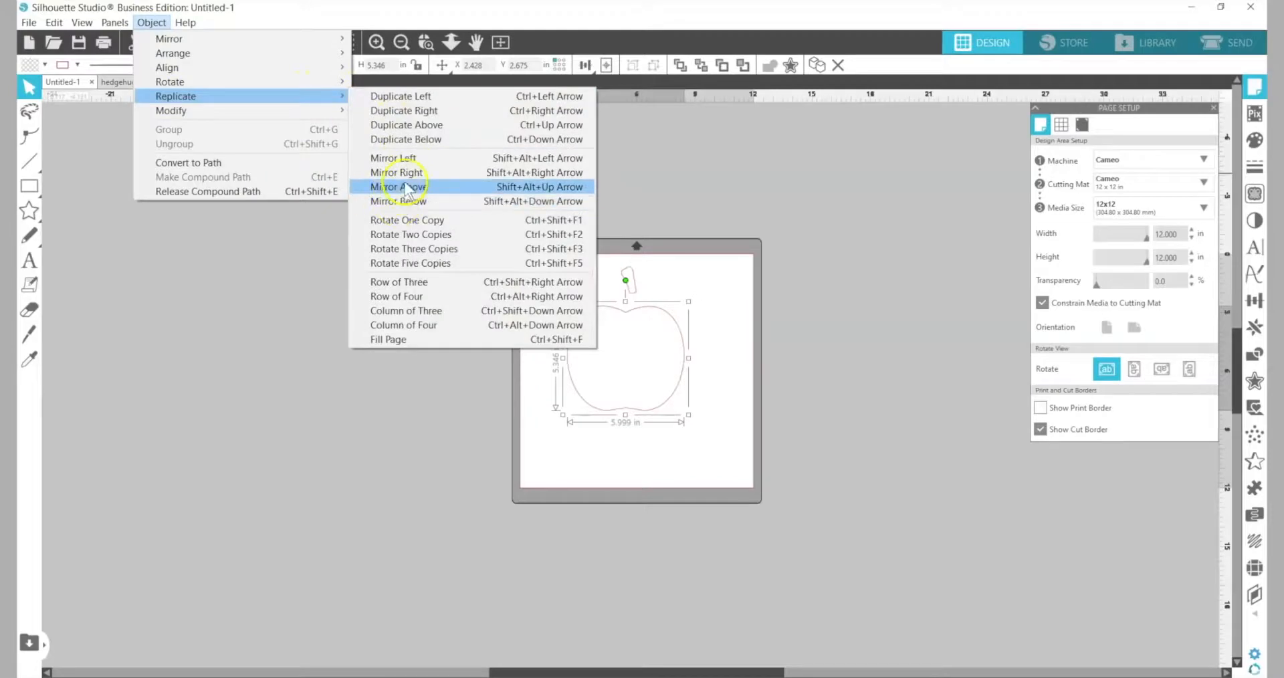
left_click(408, 176)
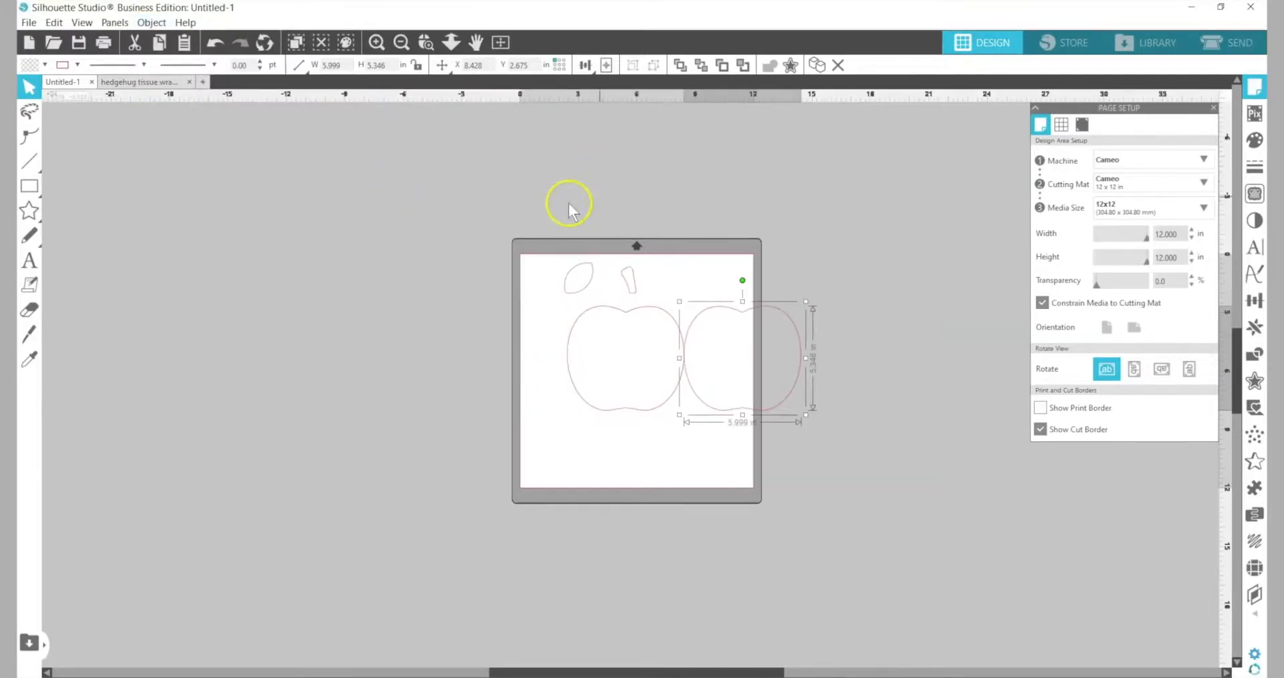
left_click(493, 43)
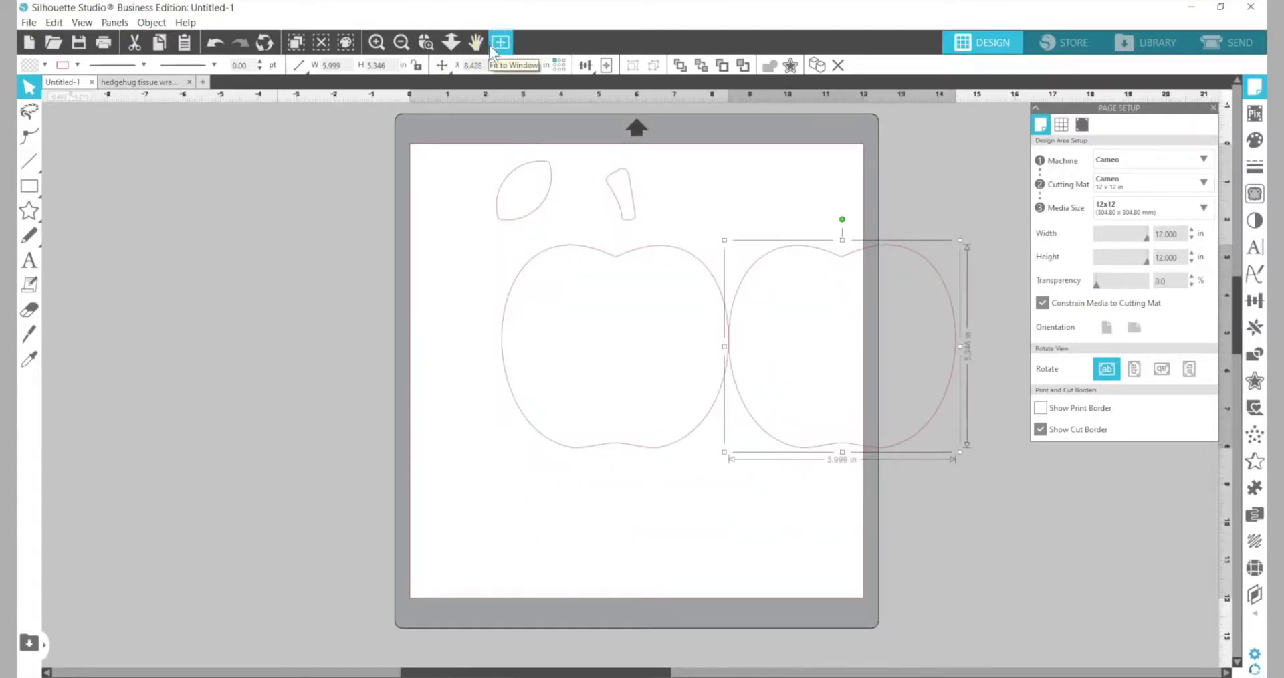
left_click(460, 253)
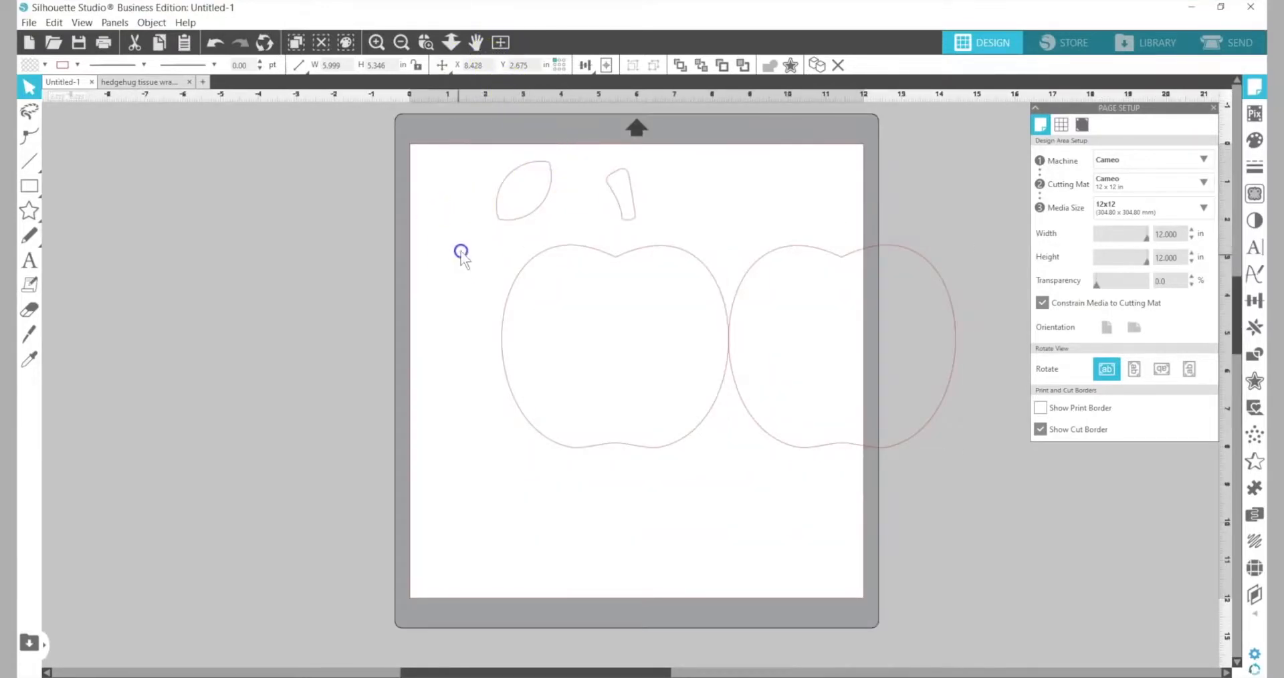
key("ctrl+g")
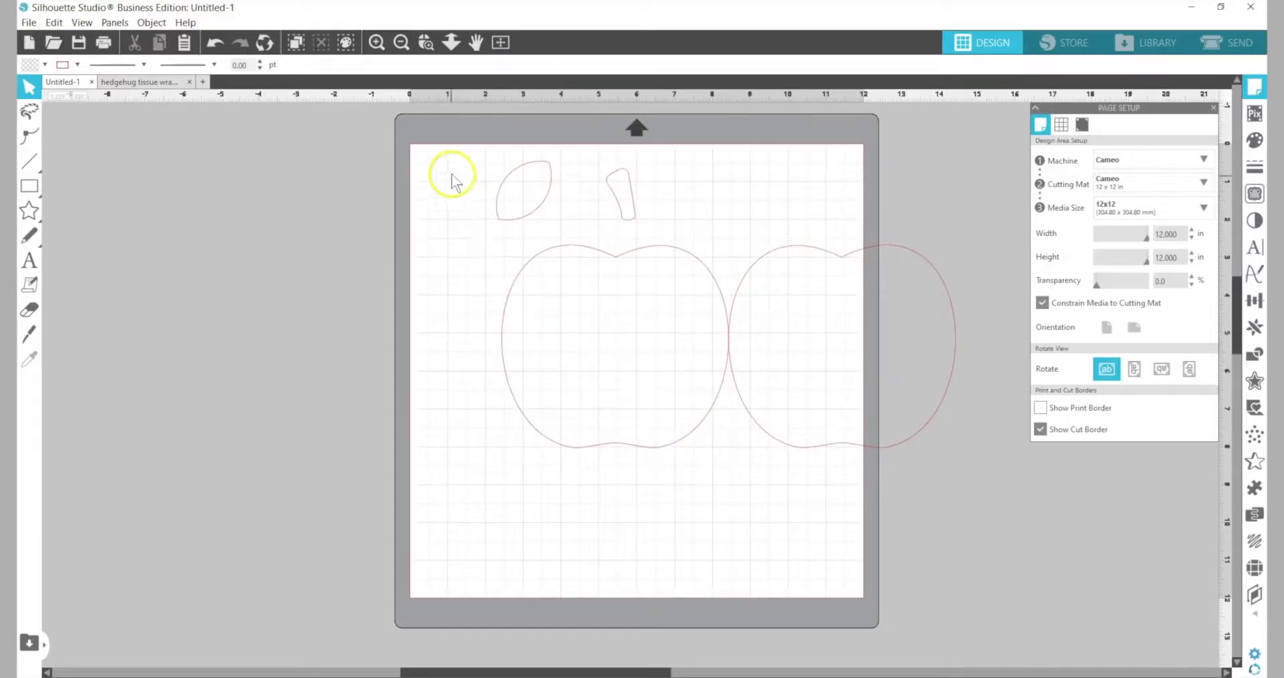
- Scale both apples, the leaf and the stem together to about 7.94 in wide and align the apples with the page's left edge
left_click_drag(457, 161, 793, 367)
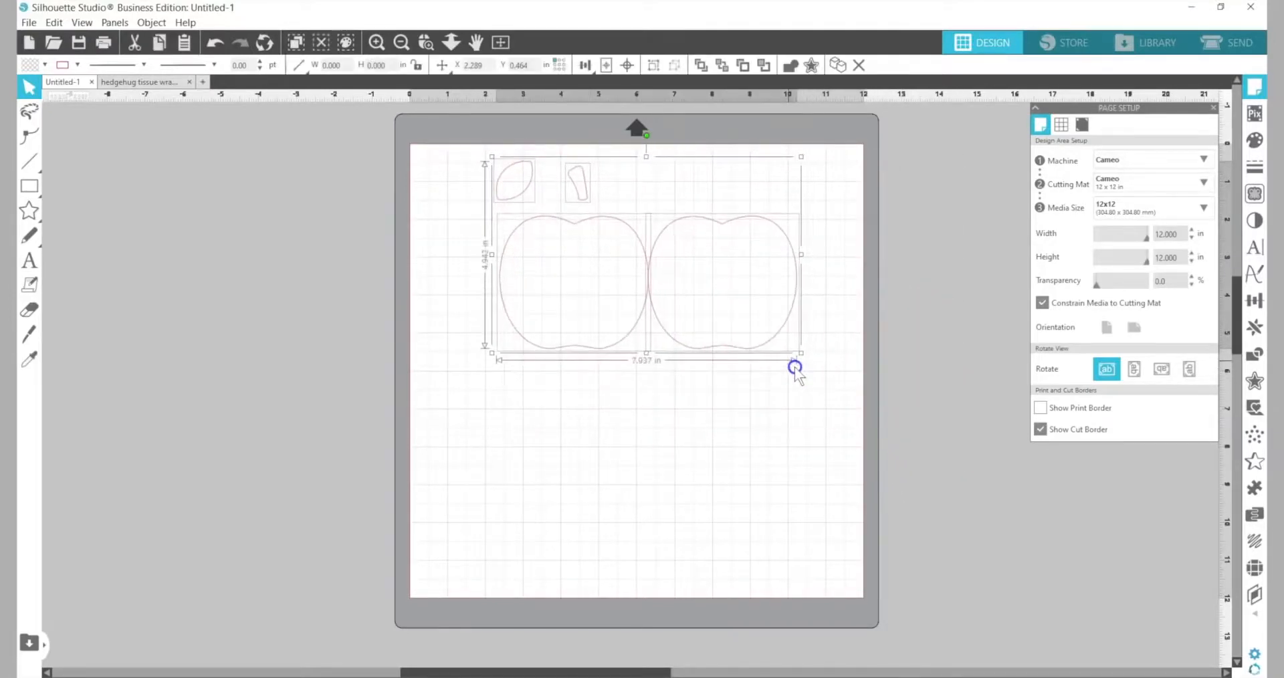
left_click_drag(631, 344, 528, 305)
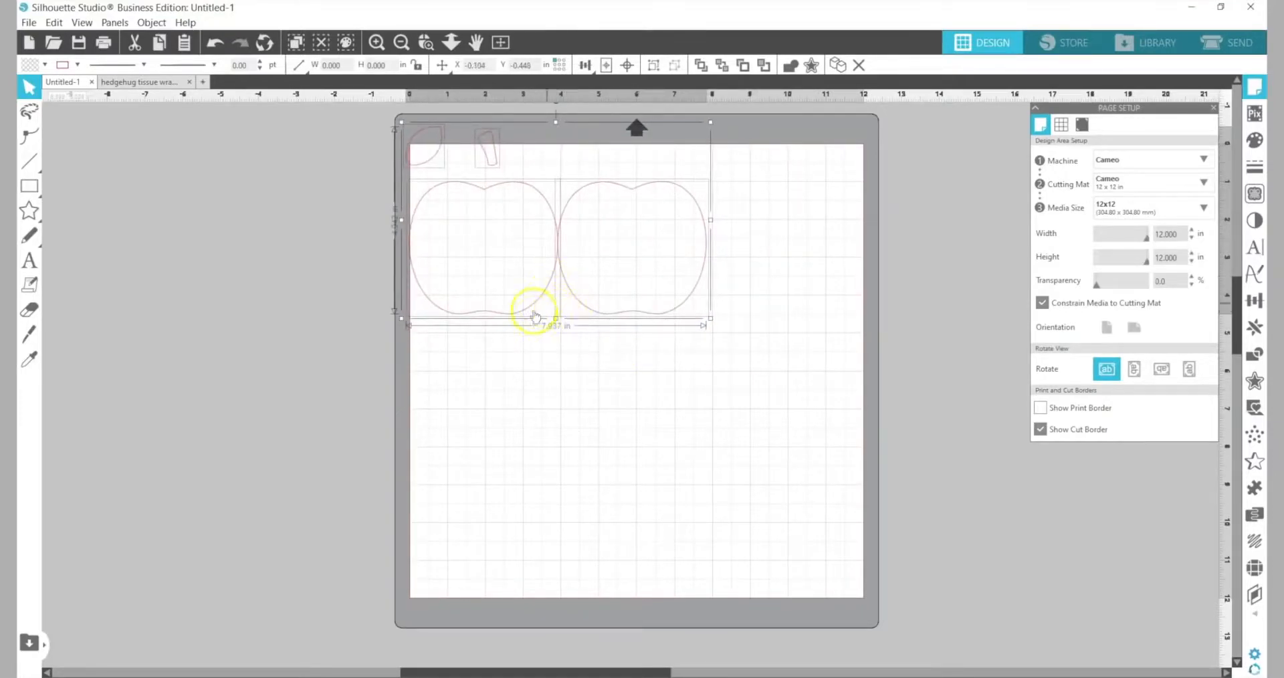
left_click(760, 329)
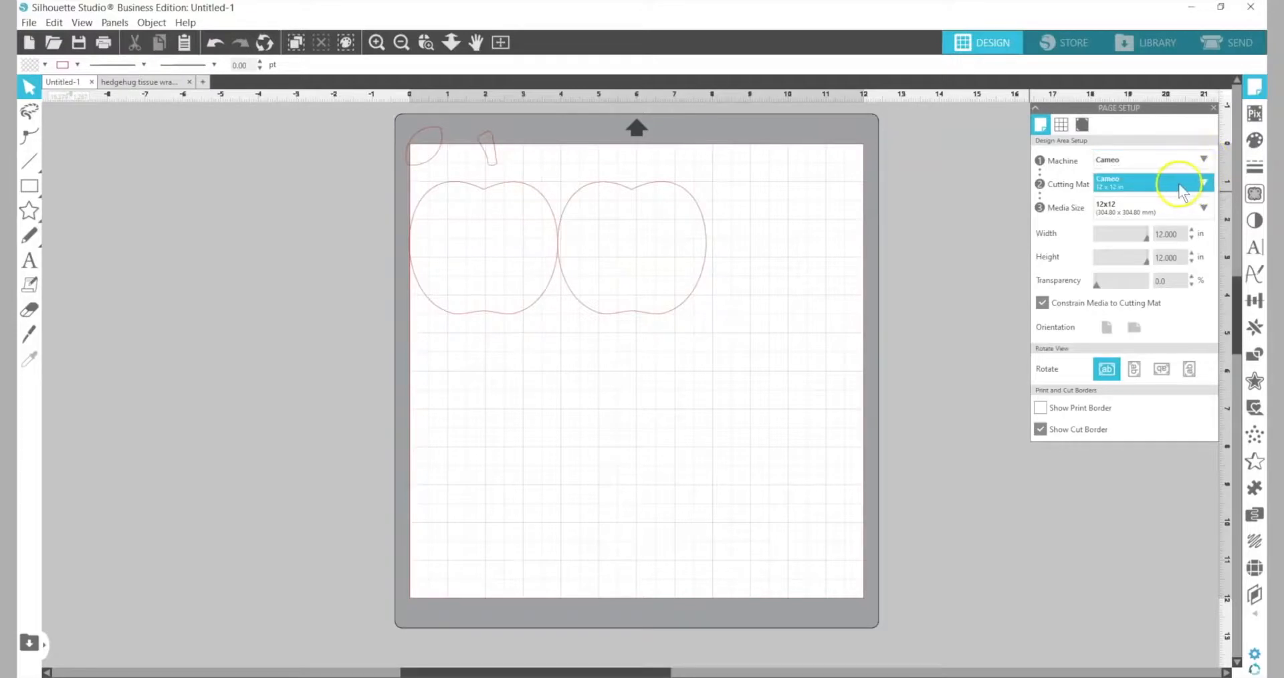
- Choose the Cameo 12 x 12 in cutting mat and set the media width to 9 in
left_click(1199, 182)
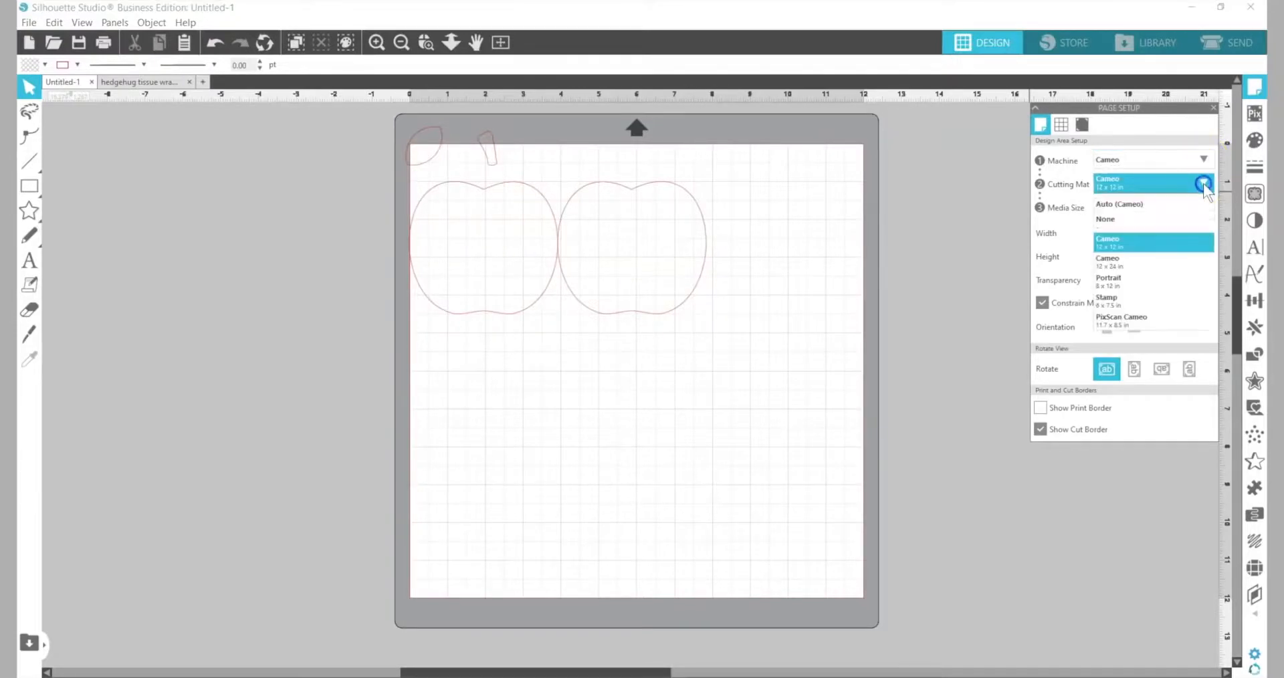
left_click(1144, 246)
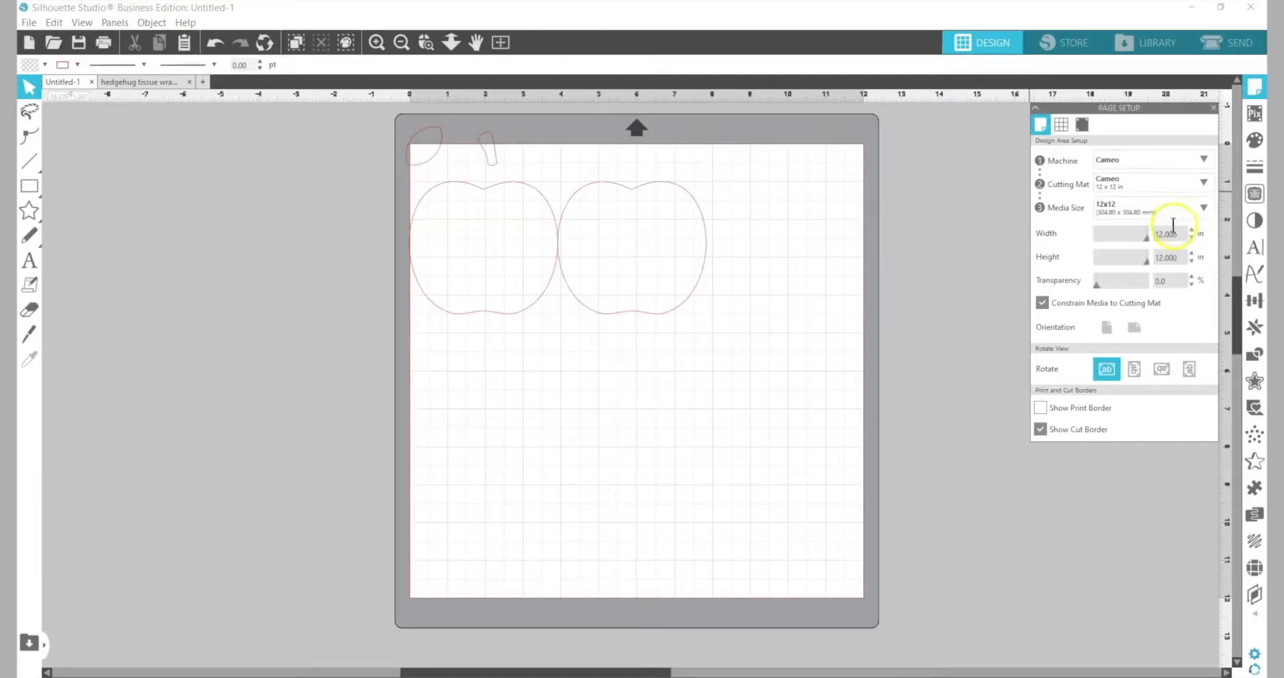
left_click(1151, 236)
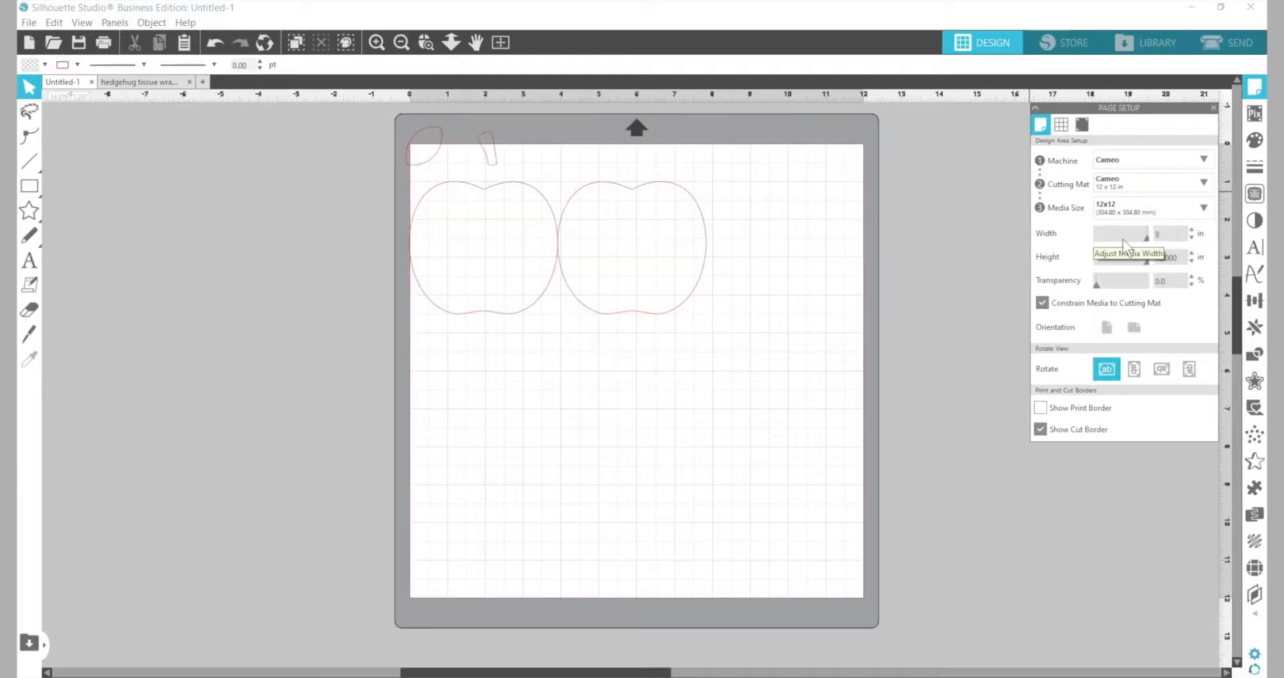
left_click(1185, 239)
key("Return")
left_click(697, 266)
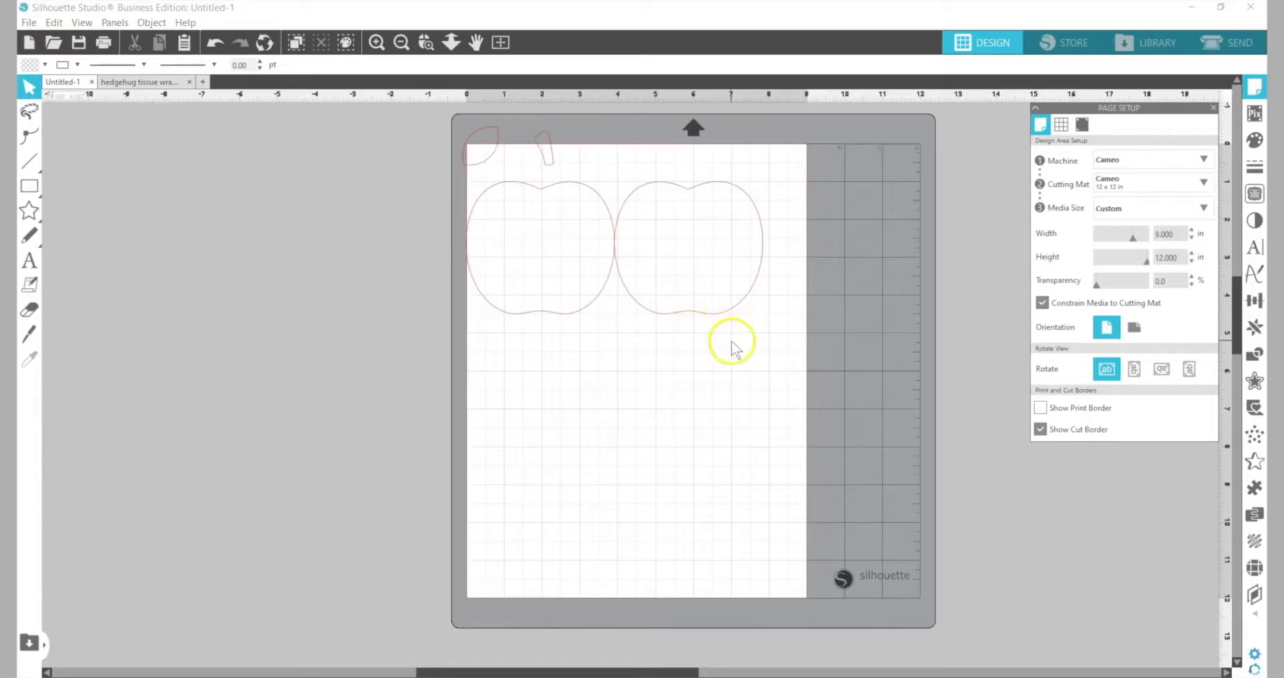
- Move the leaf and stem together off the mat into the empty area on its left
left_click_drag(459, 121, 625, 171)
left_click_drag(550, 157, 395, 189)
left_click(479, 314)
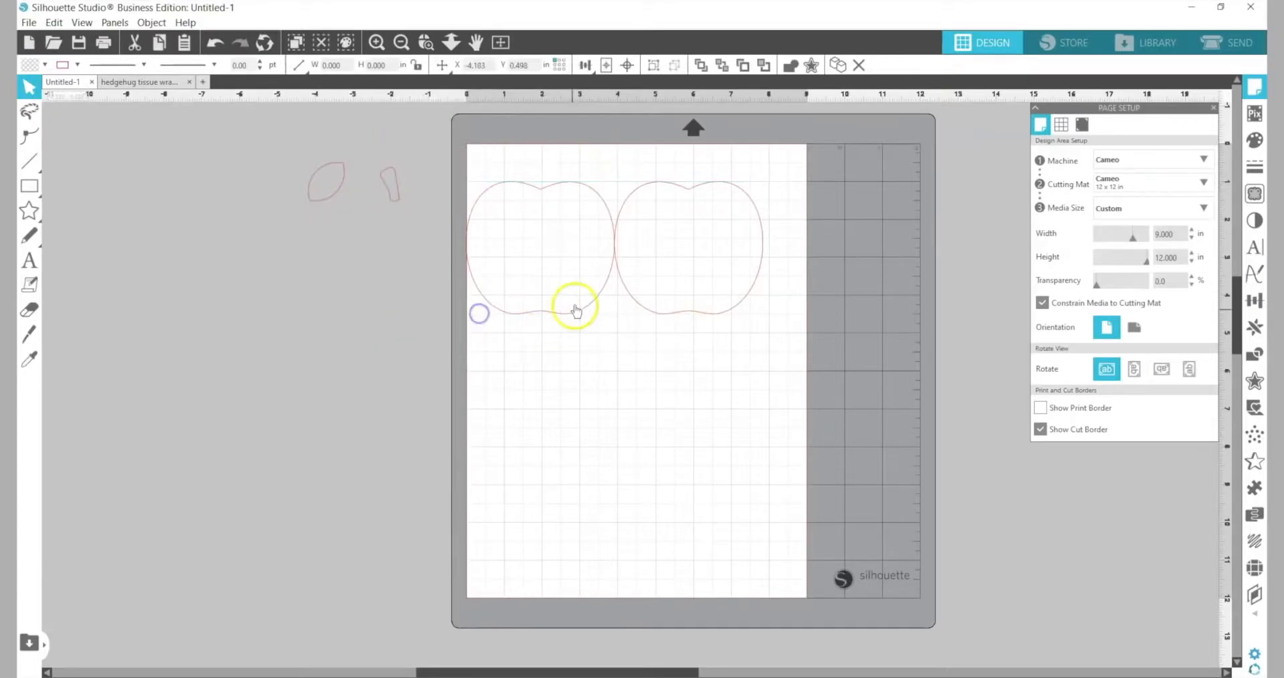
- Stack the two apples vertically in the page's upper-left corner without overlap
left_click_drag(573, 321, 581, 292)
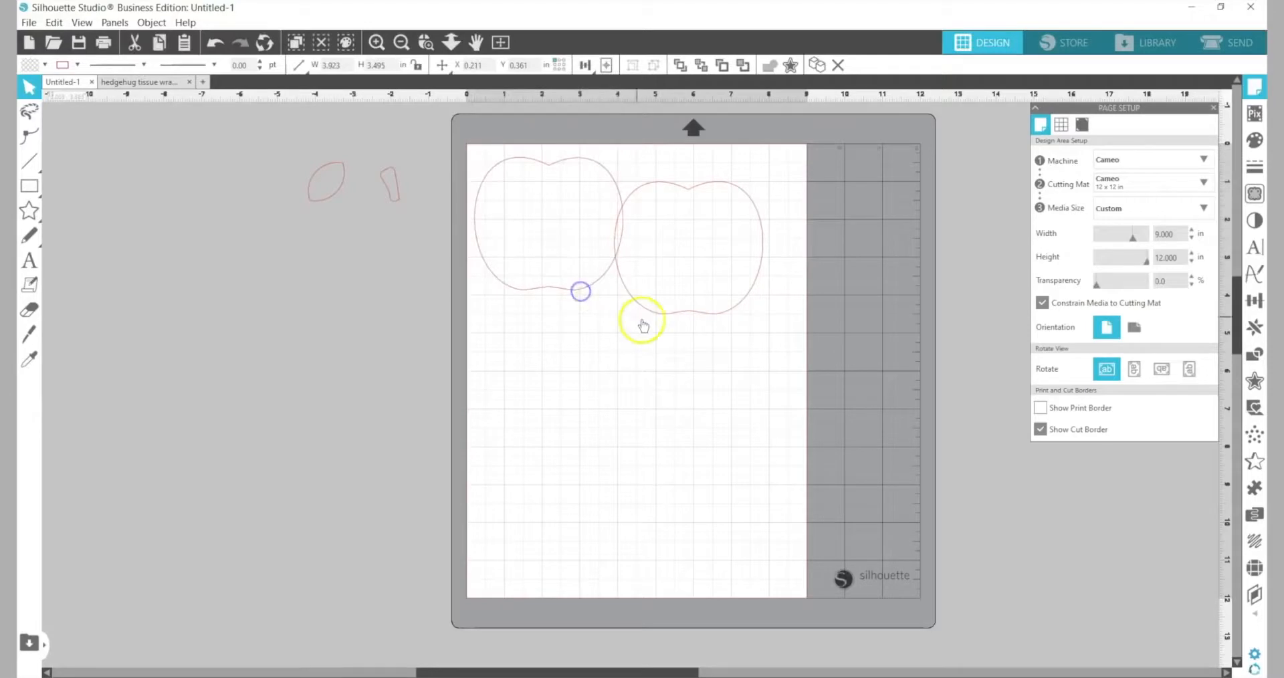
left_click_drag(654, 309, 516, 434)
left_click(516, 432)
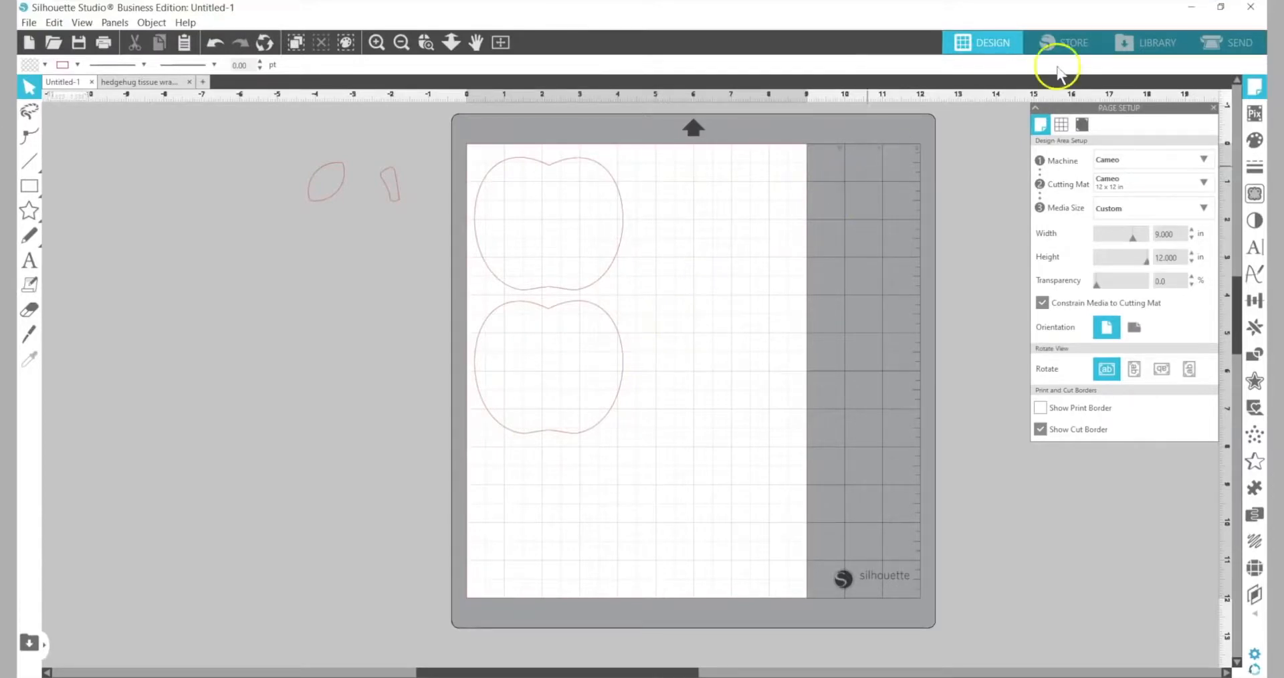
- Switch to the send settings, select both apples and collapse the Tool 1 settings
left_click(1224, 43)
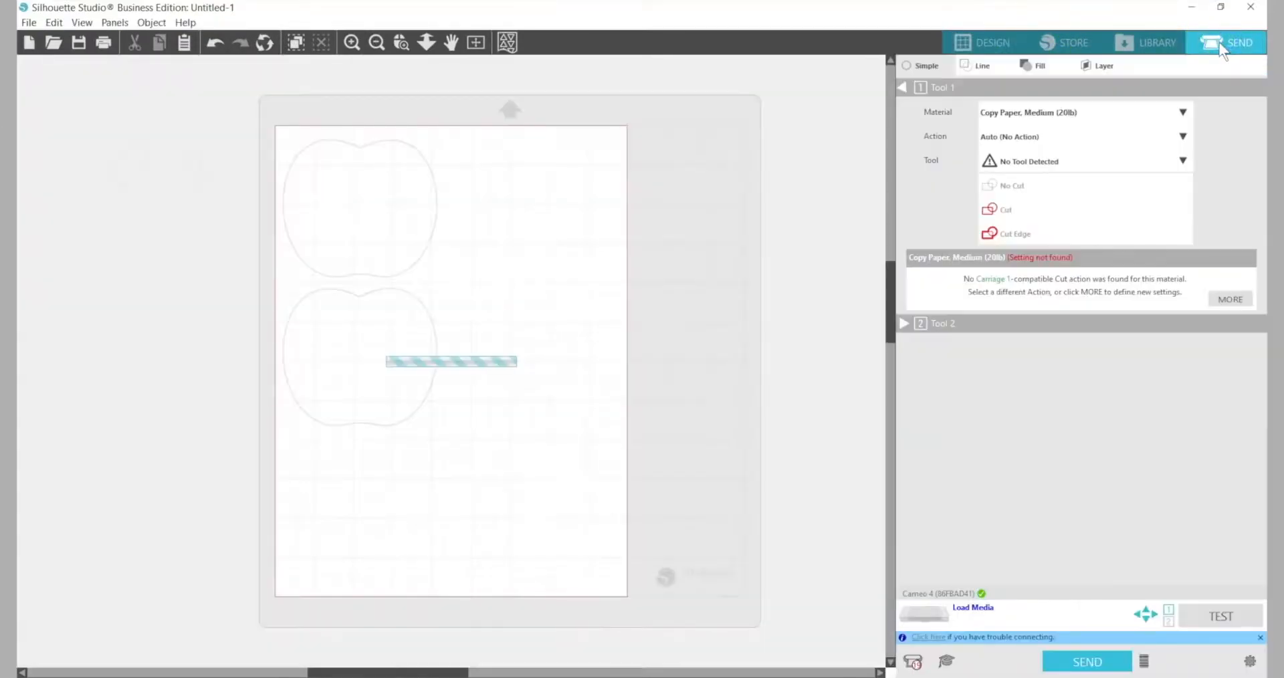
left_click_drag(473, 158, 354, 361)
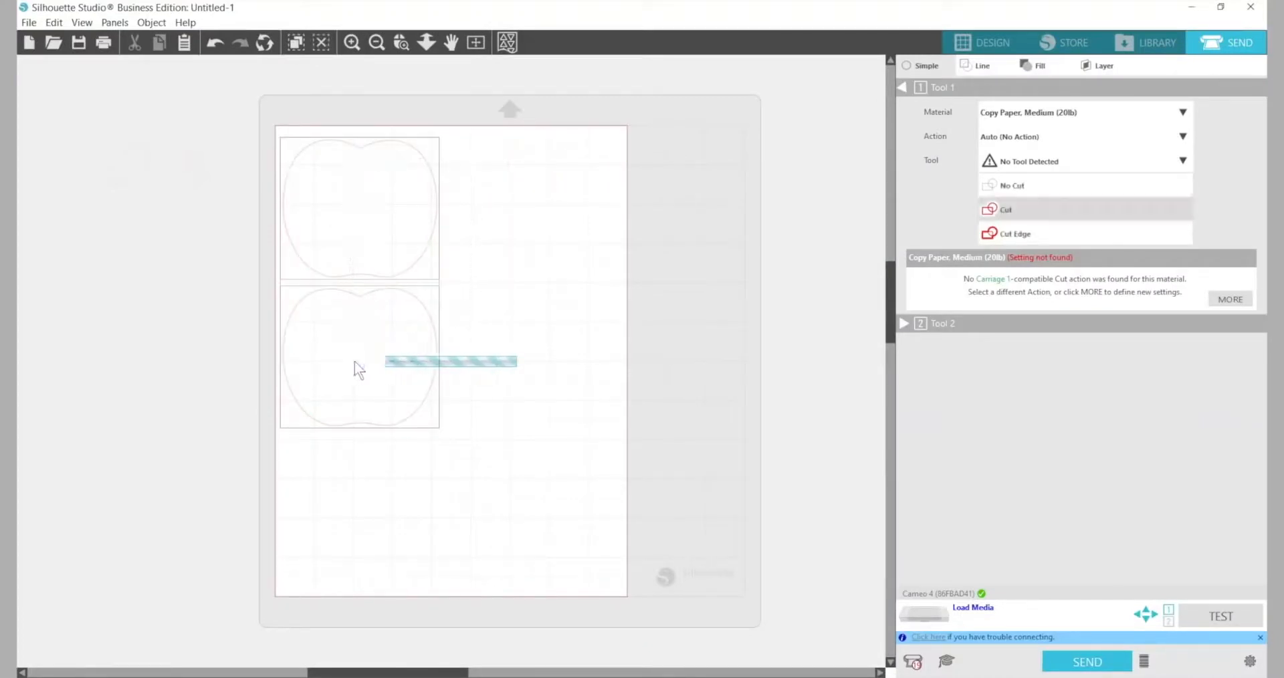
left_click(902, 87)
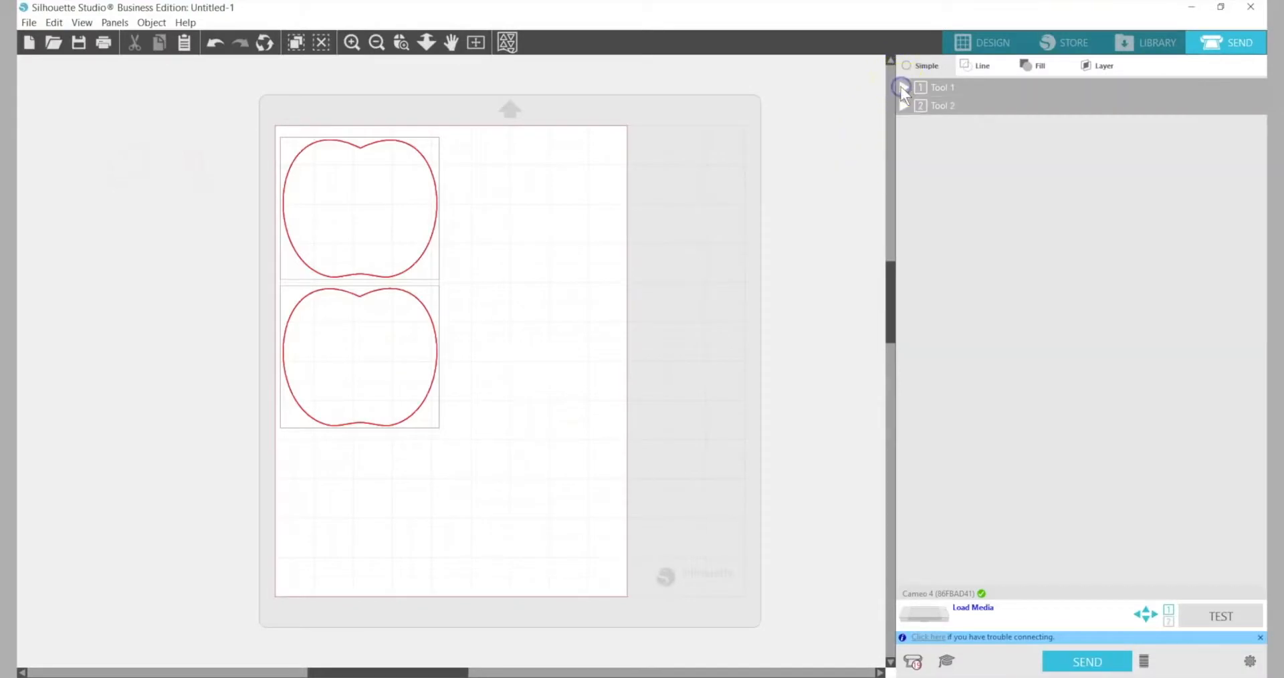
- For Tool 2, set the material to Felt, Acrylic and assign Rotary Cut to the selected apples
left_click(902, 106)
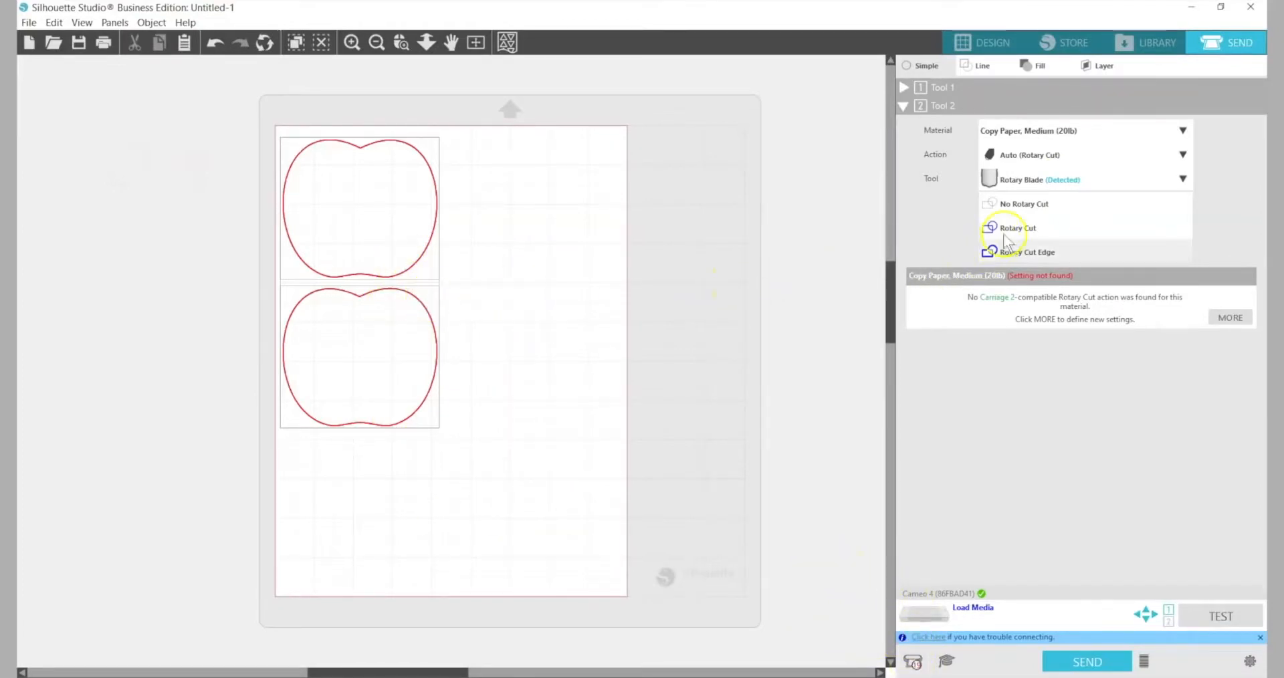
left_click(1182, 131)
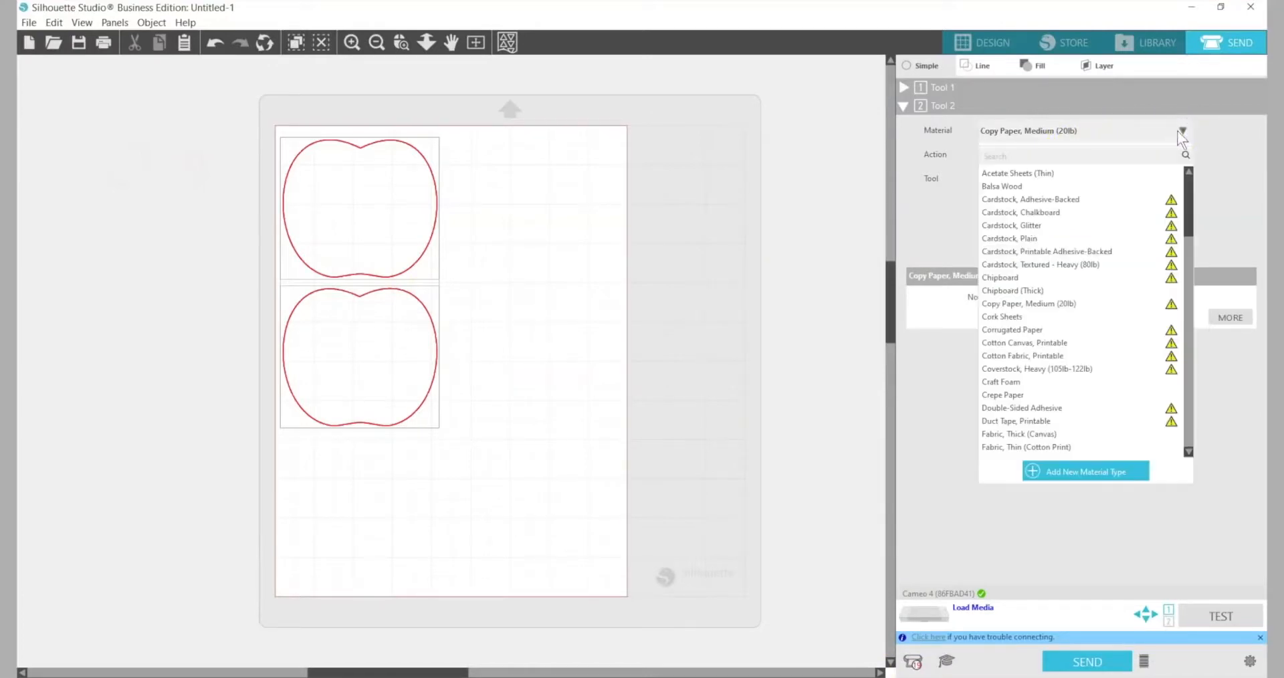
scroll(1010, 418, "down", 3)
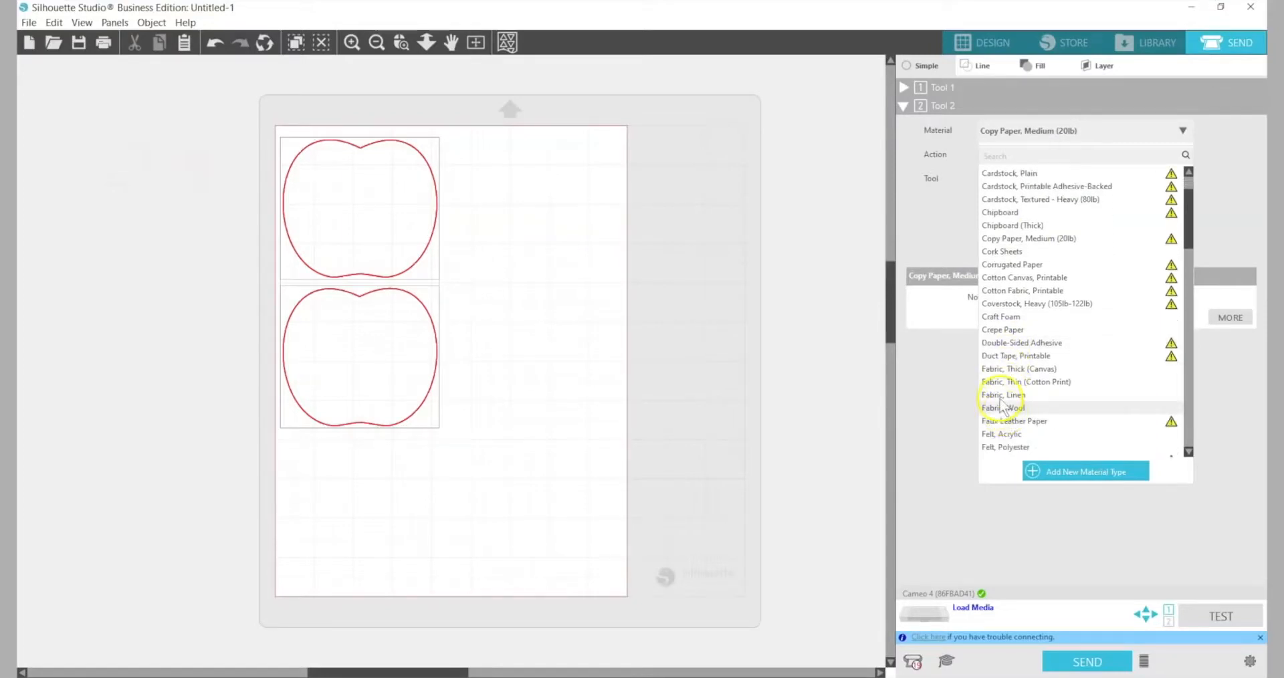
left_click(997, 434)
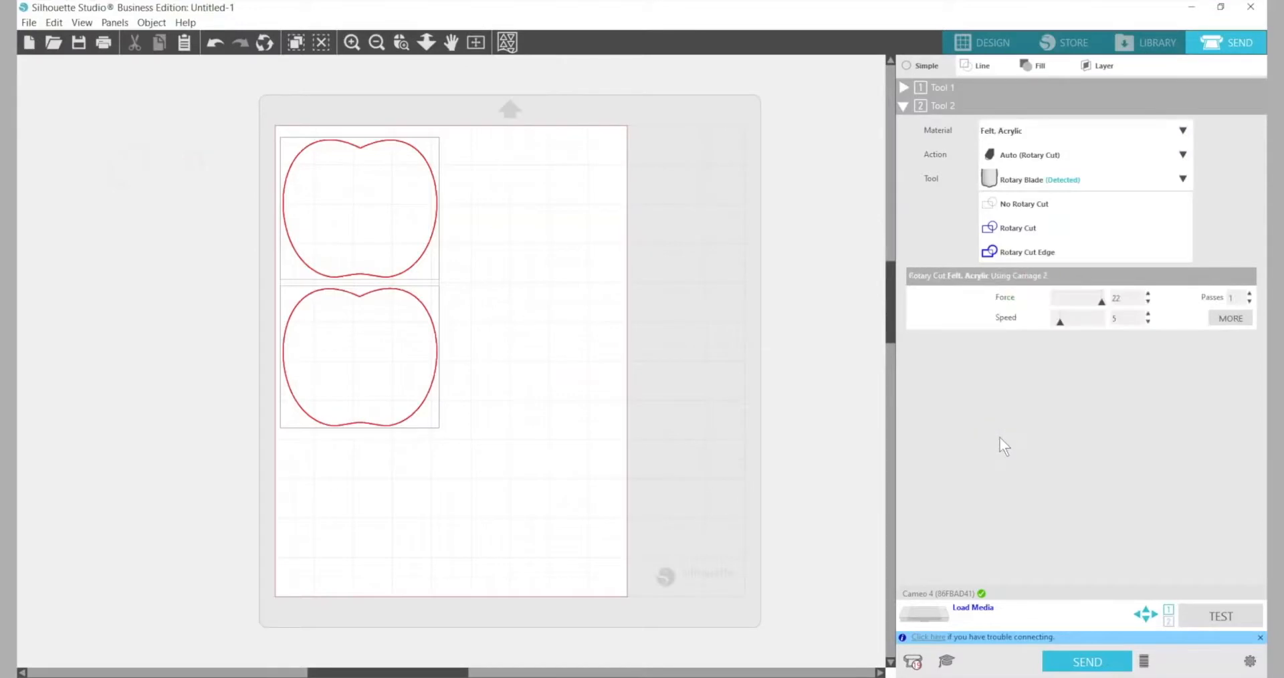
left_click(1018, 234)
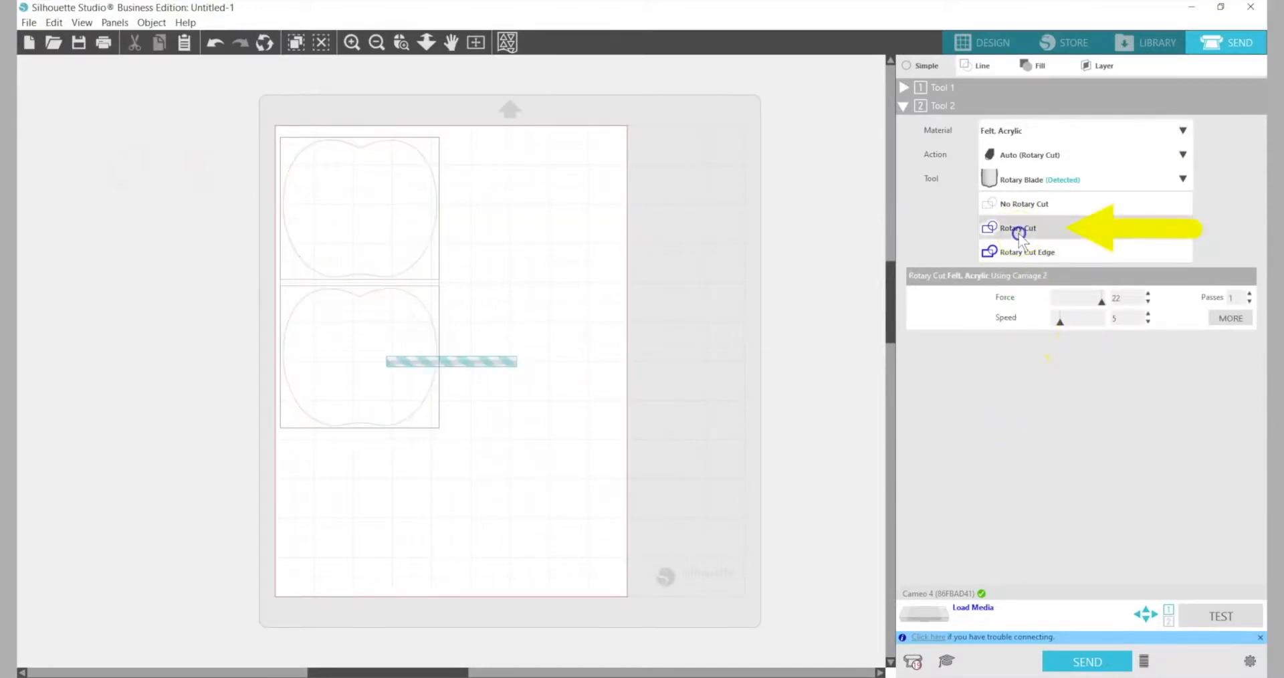
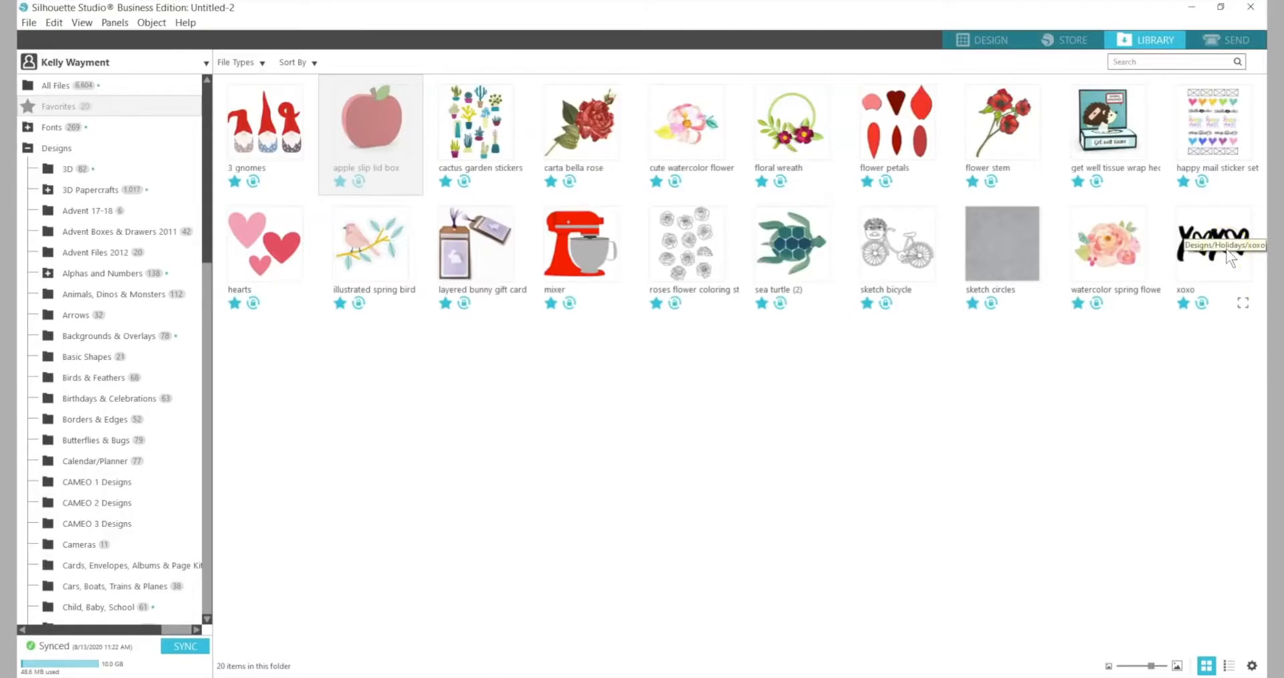
- Add the xoxo design from the library, move it near the page's upper-left corner and scale it to about 4 in wide
double_click(1231, 257)
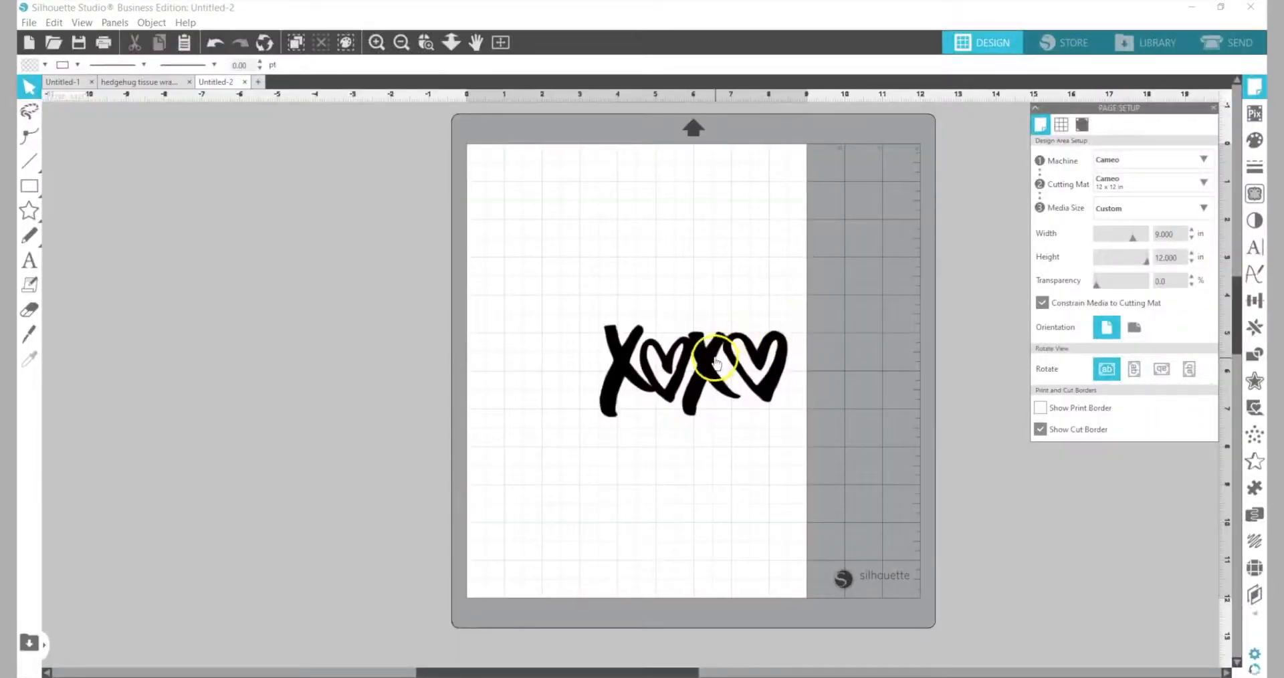
left_click_drag(724, 344, 599, 213)
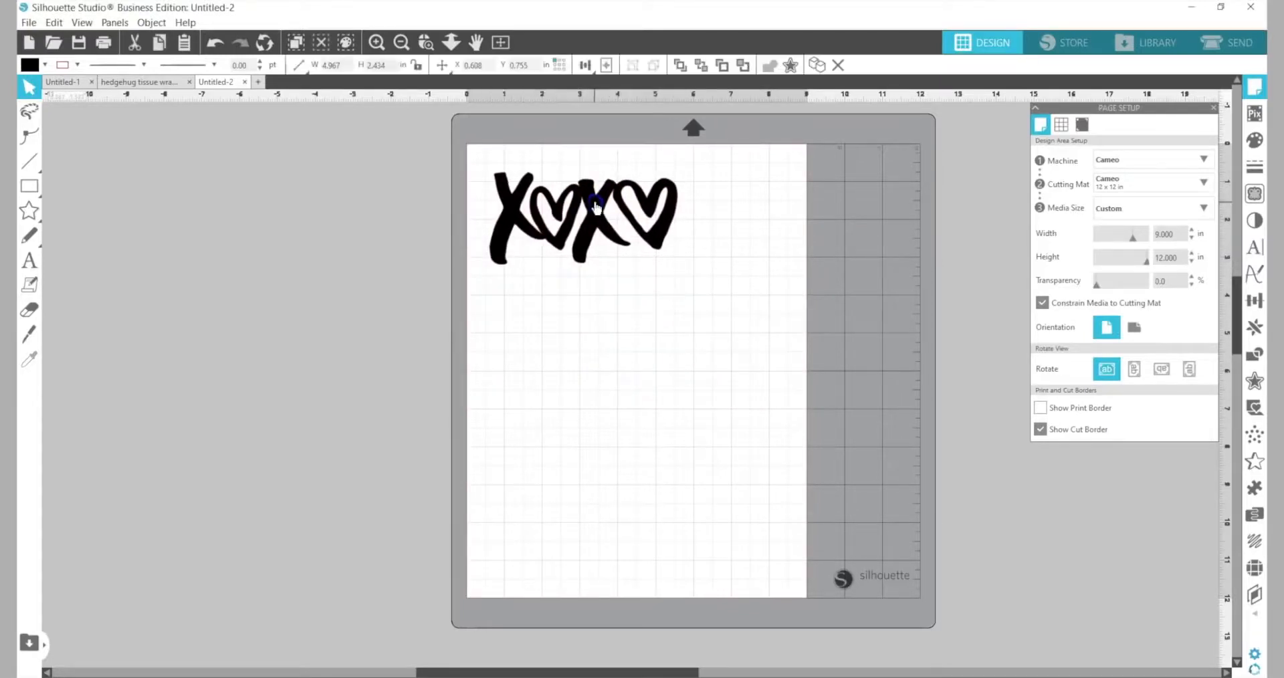
left_click(603, 227)
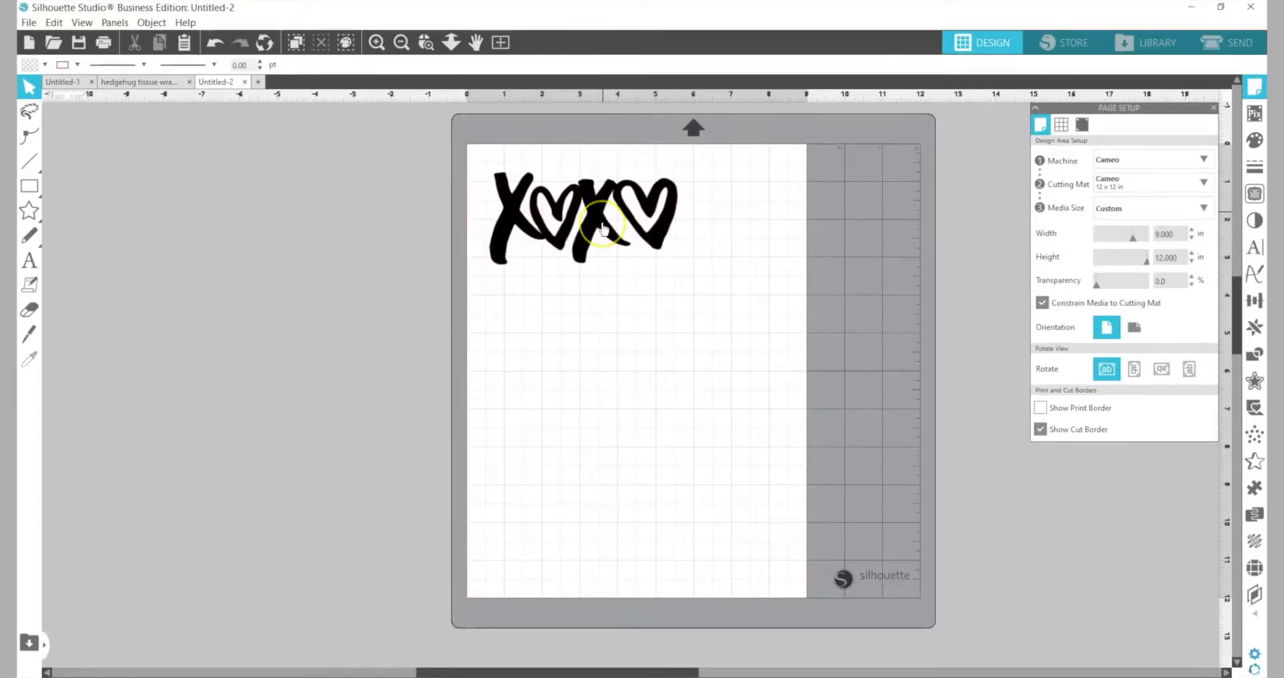
left_click(660, 195)
left_click_drag(682, 167, 649, 190)
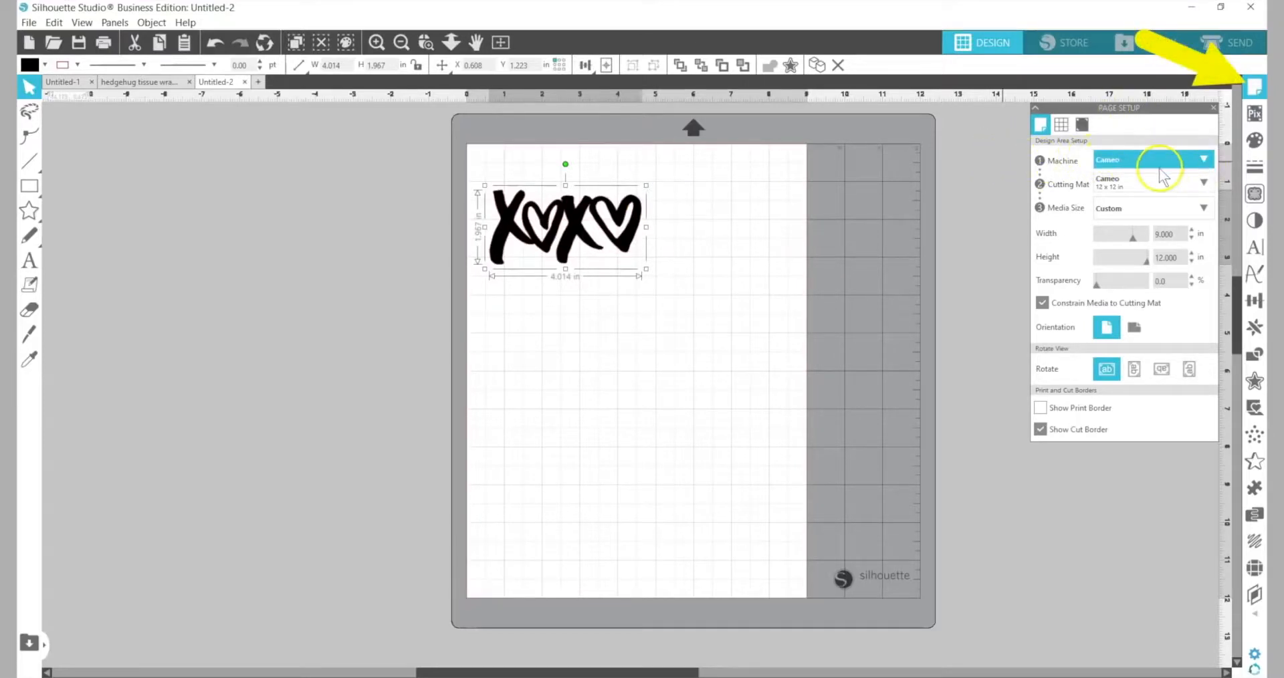
- Set the cutting mat to None and the media width to 12 in for cutting without a mat
left_click(1197, 184)
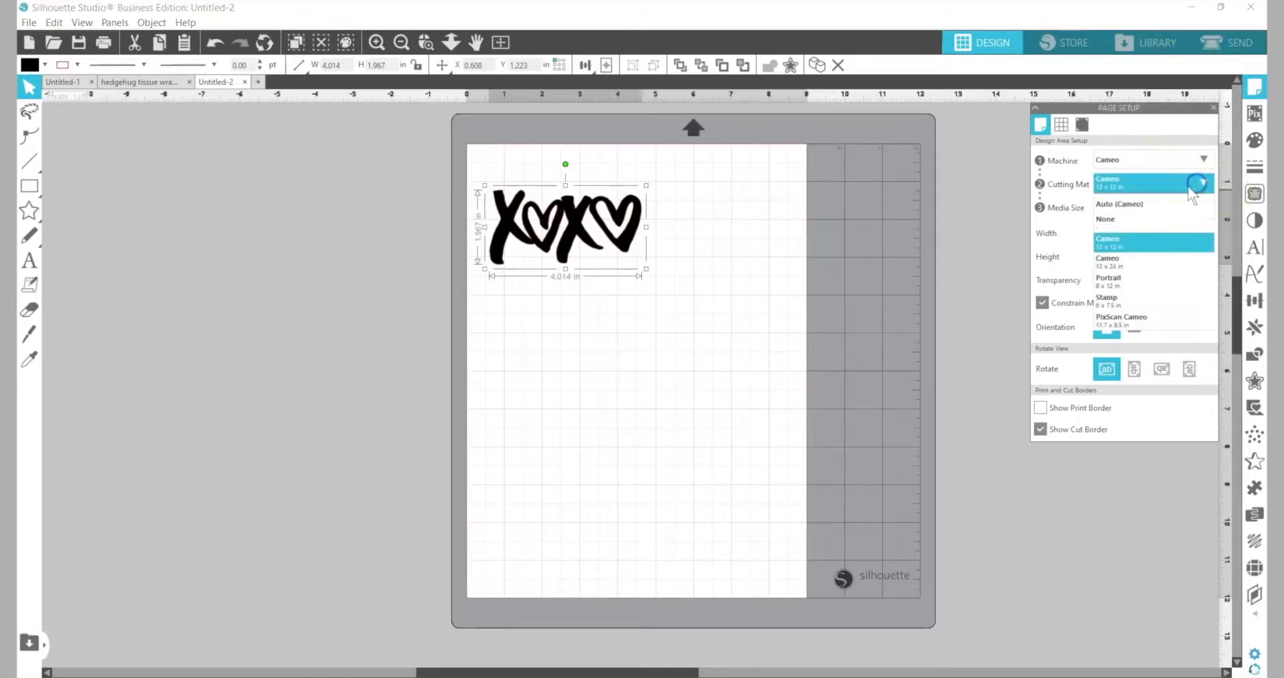
left_click(1107, 224)
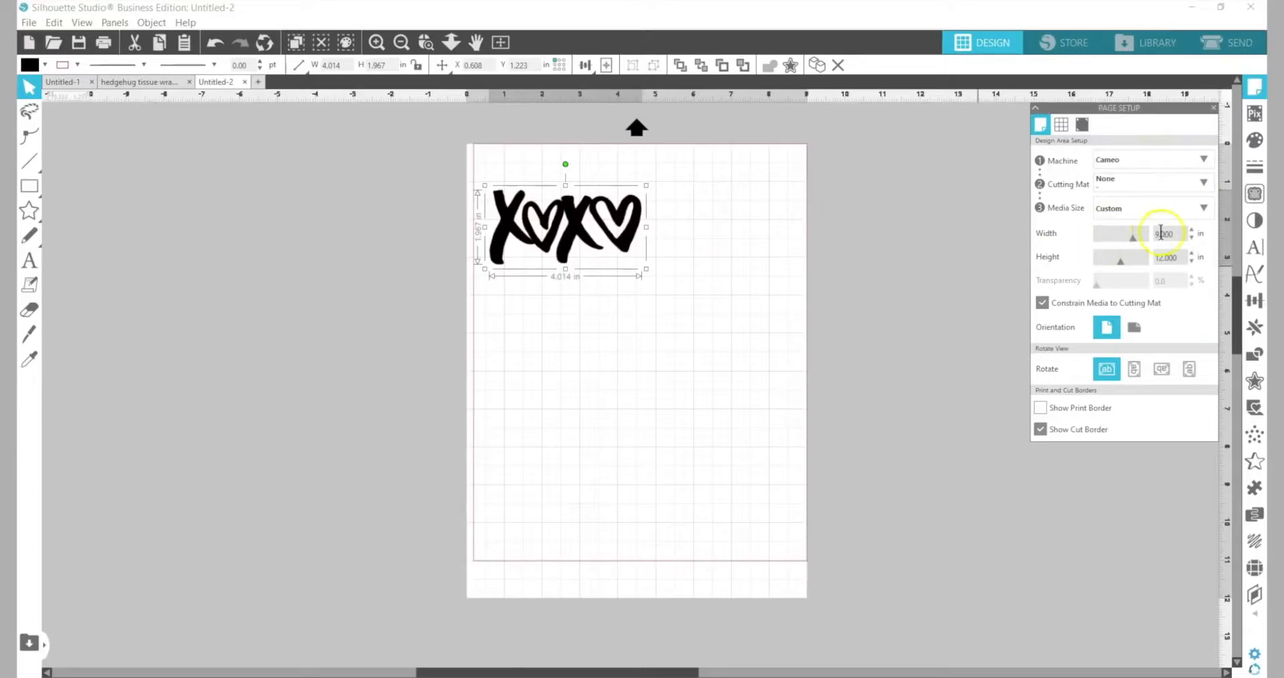
left_click(1177, 233)
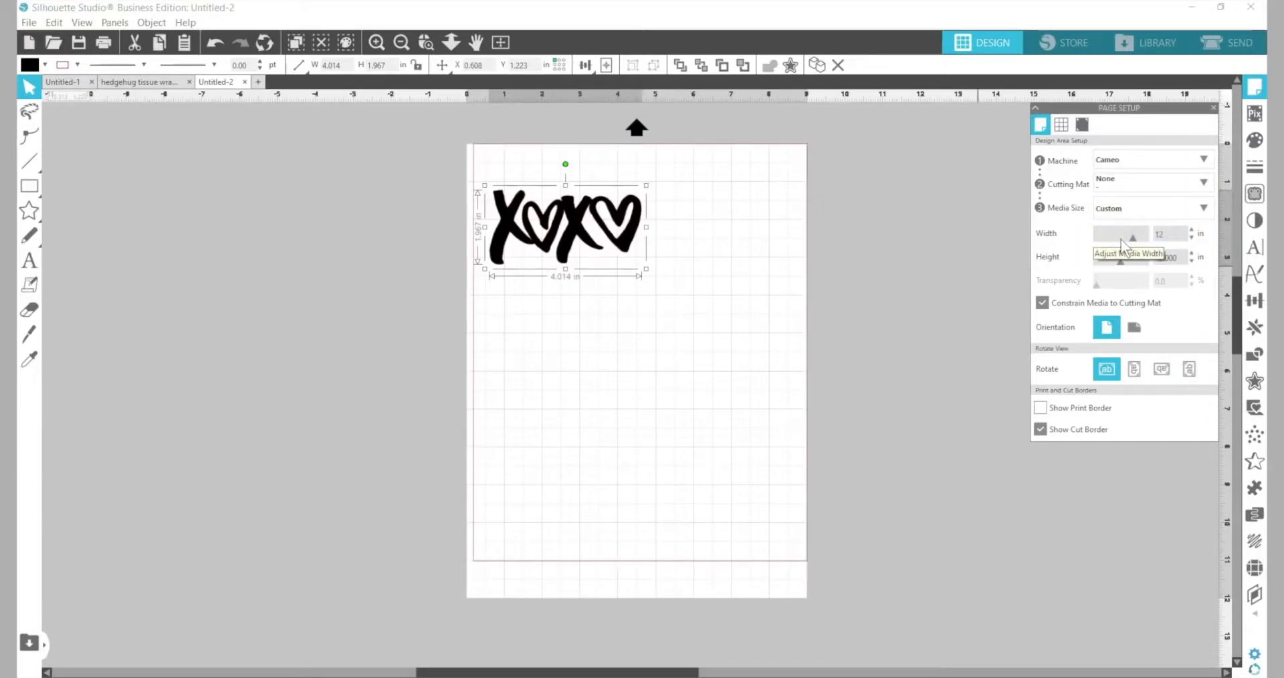
key("Return")
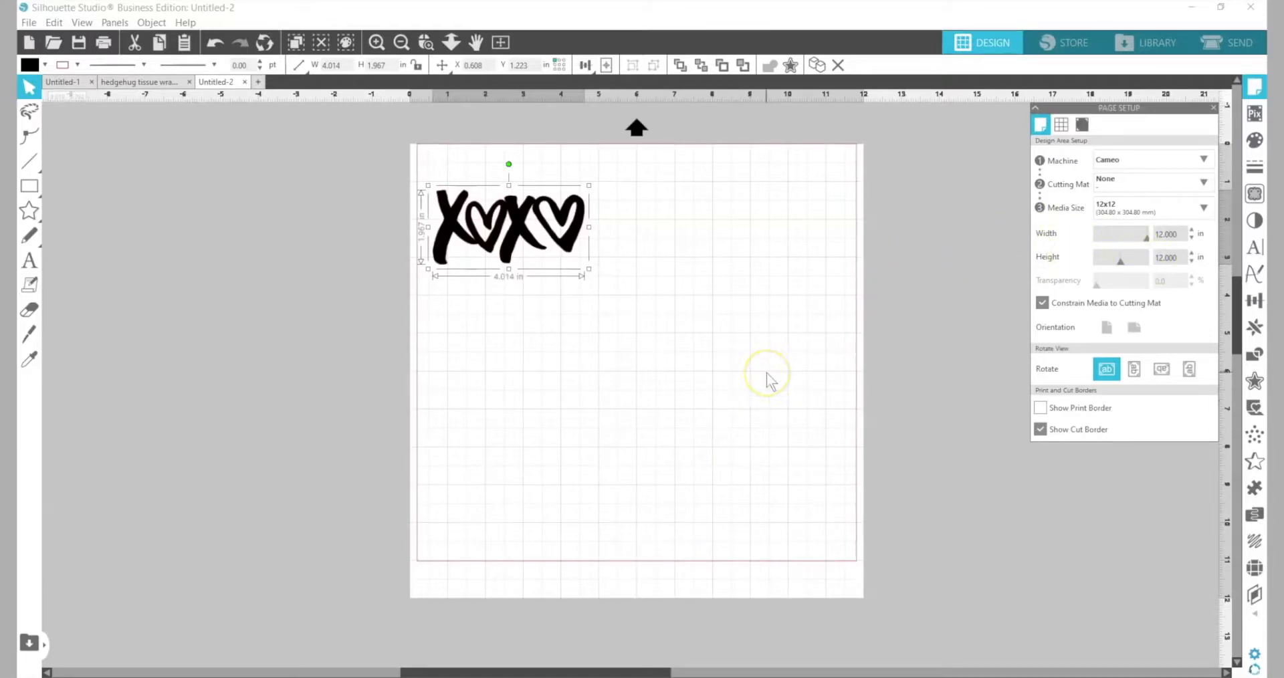
- Move the xoxo design up closer to the top edge of the cut border
left_click(29, 310)
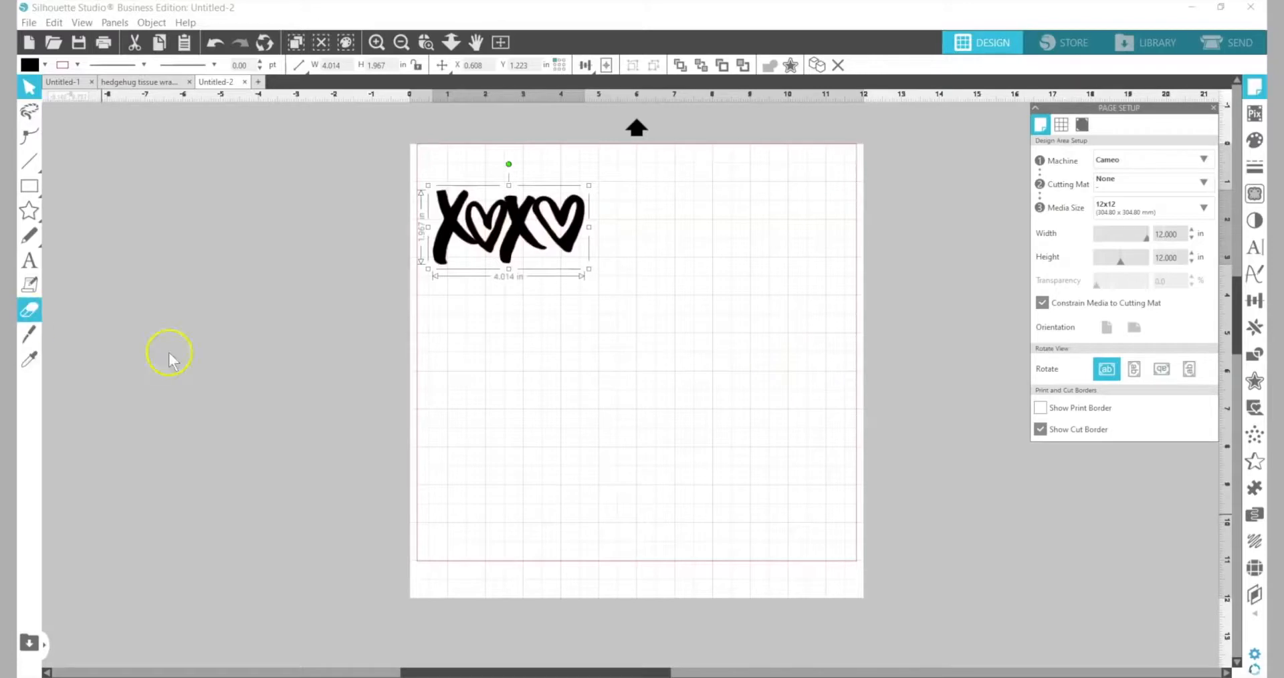
key("Escape")
mouse_move(522, 237)
left_mouse_down()
mouse_move(535, 201)
mouse_move(518, 214)
left_mouse_up()
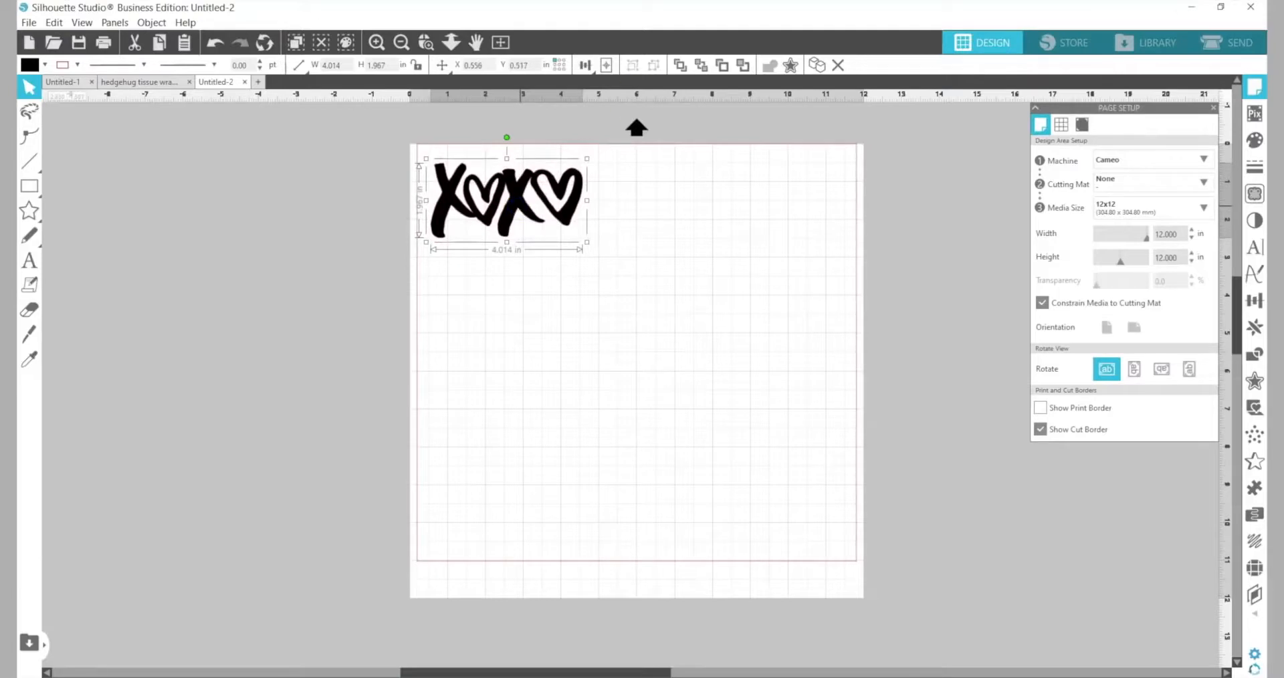
- Switch to the send settings and set the Tool 1 material to Vinyl, Metallic
left_click(1236, 42)
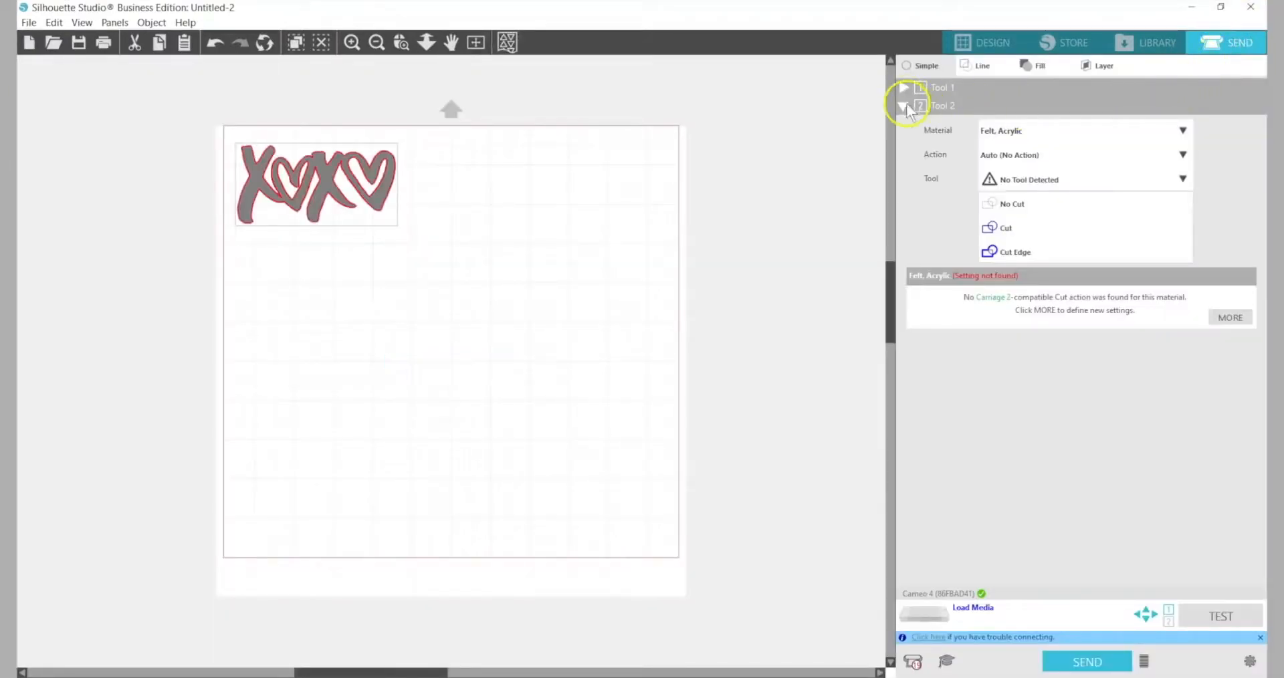
left_click(918, 89)
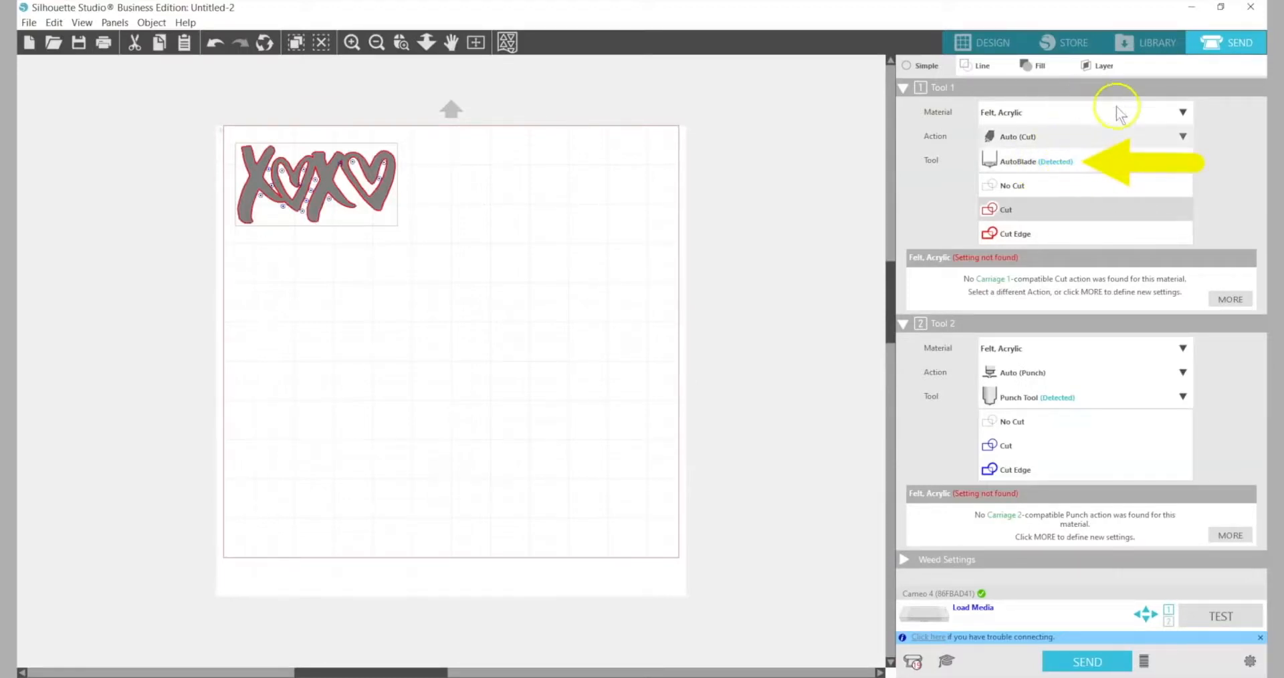
left_click(1183, 112)
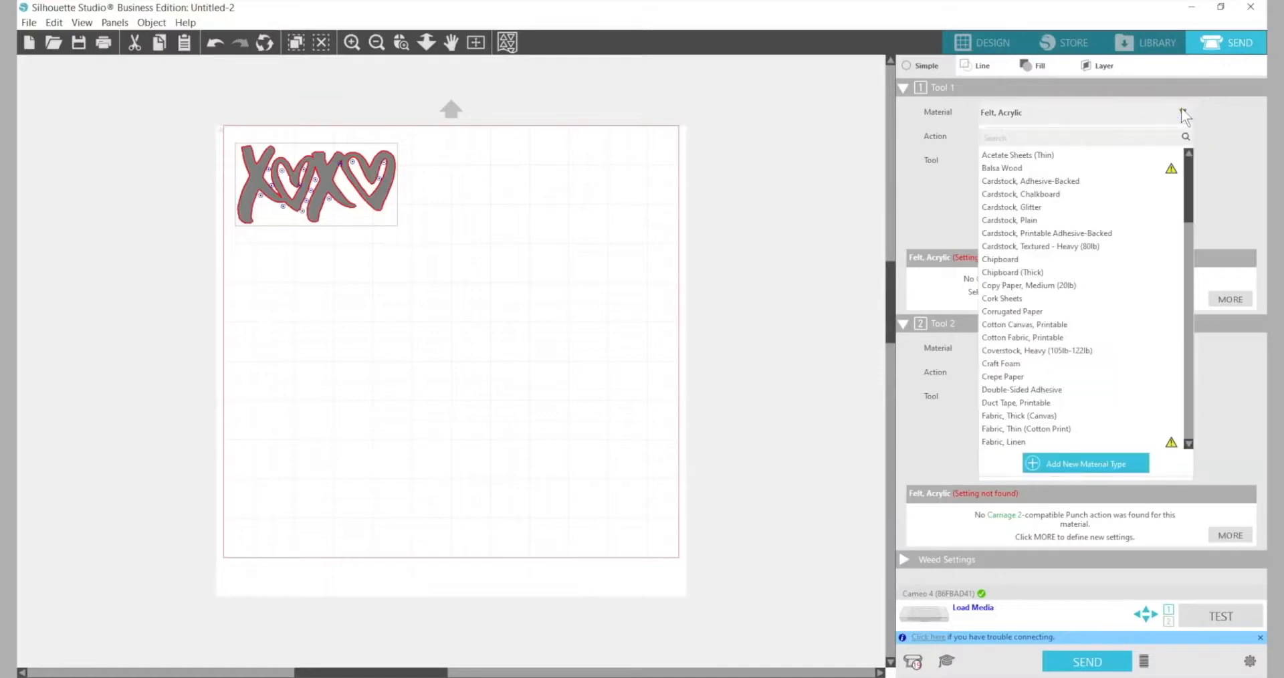
scroll(1051, 364, "down", 2)
scroll(1052, 364, "down", 8)
scroll(1049, 365, "down", 7)
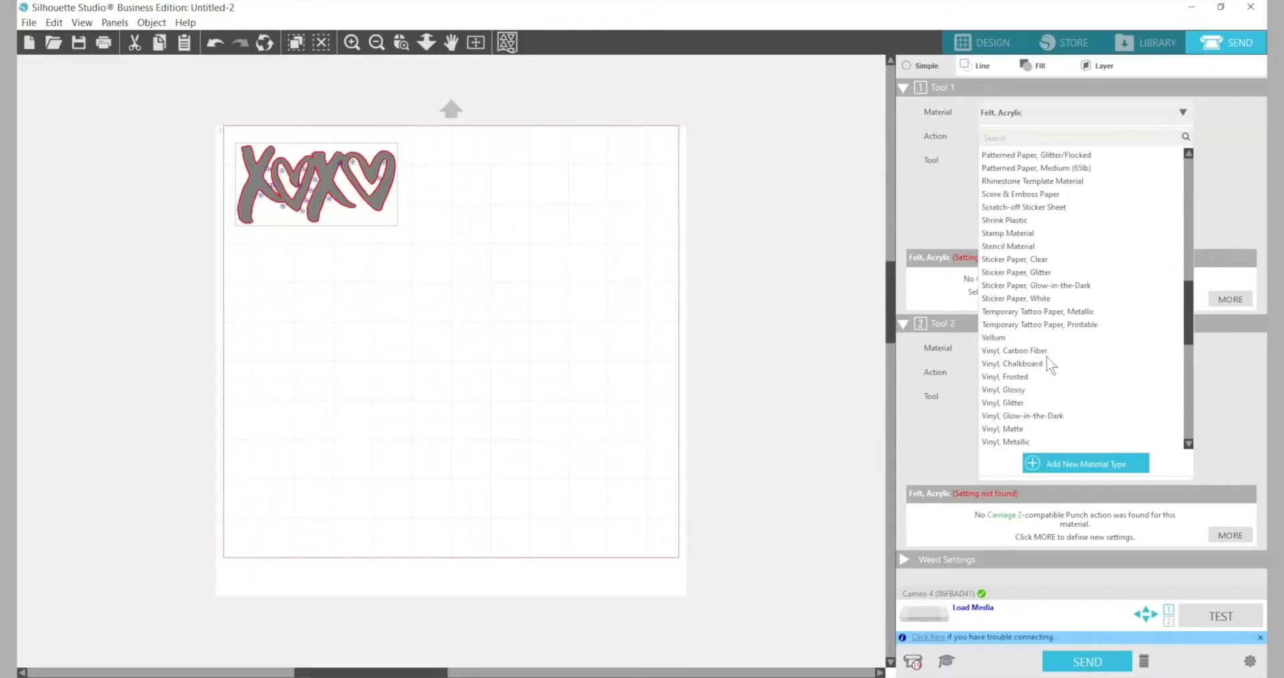
left_click(990, 444)
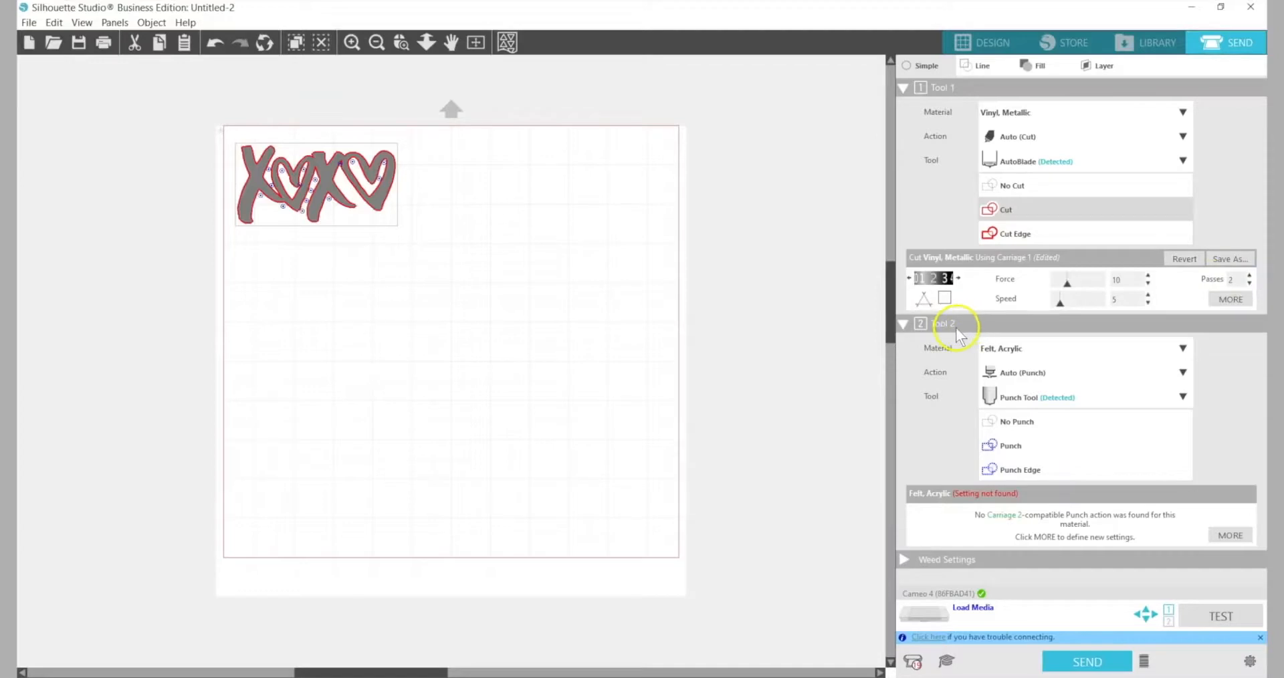
- Set the Tool 2 material to Vinyl, Metallic for the punch tool
left_click(1183, 347)
left_click(1191, 417)
left_click_drag(1192, 421, 1175, 495)
left_click(1013, 394)
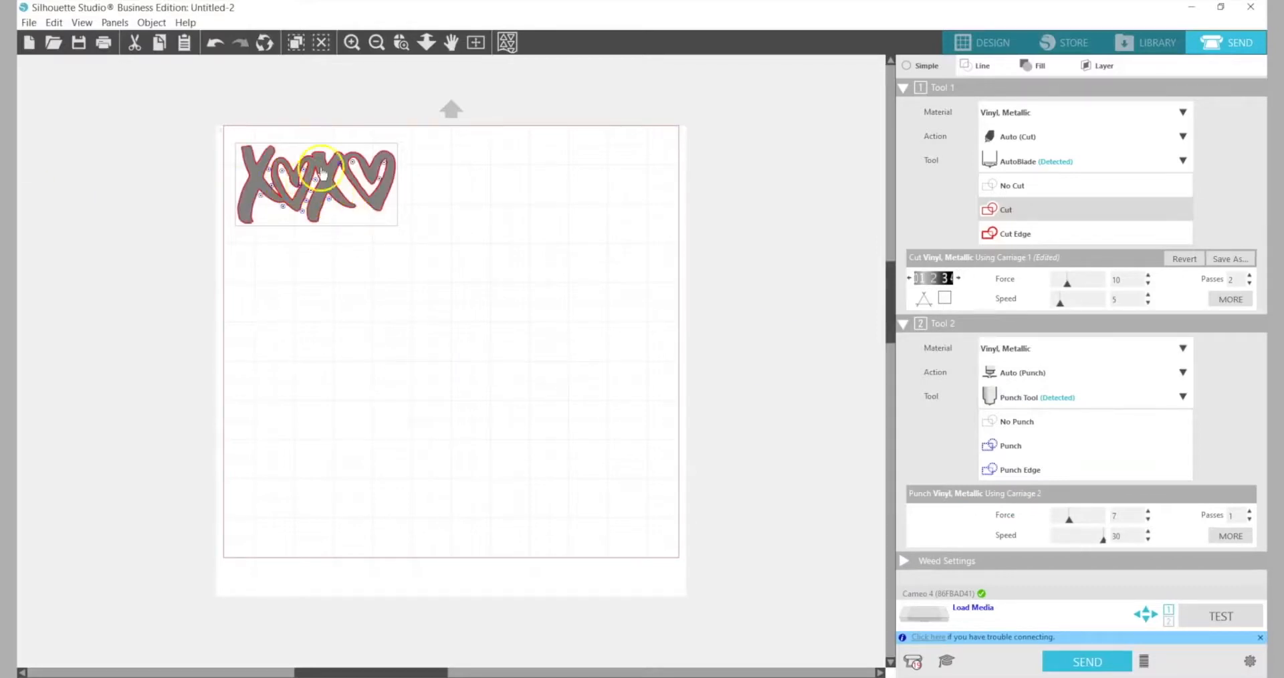
- Inspect the xoxo design's punch points up close and set the feed option to Feed in the advanced send settings
left_click(400, 42)
left_click_drag(181, 112, 440, 259)
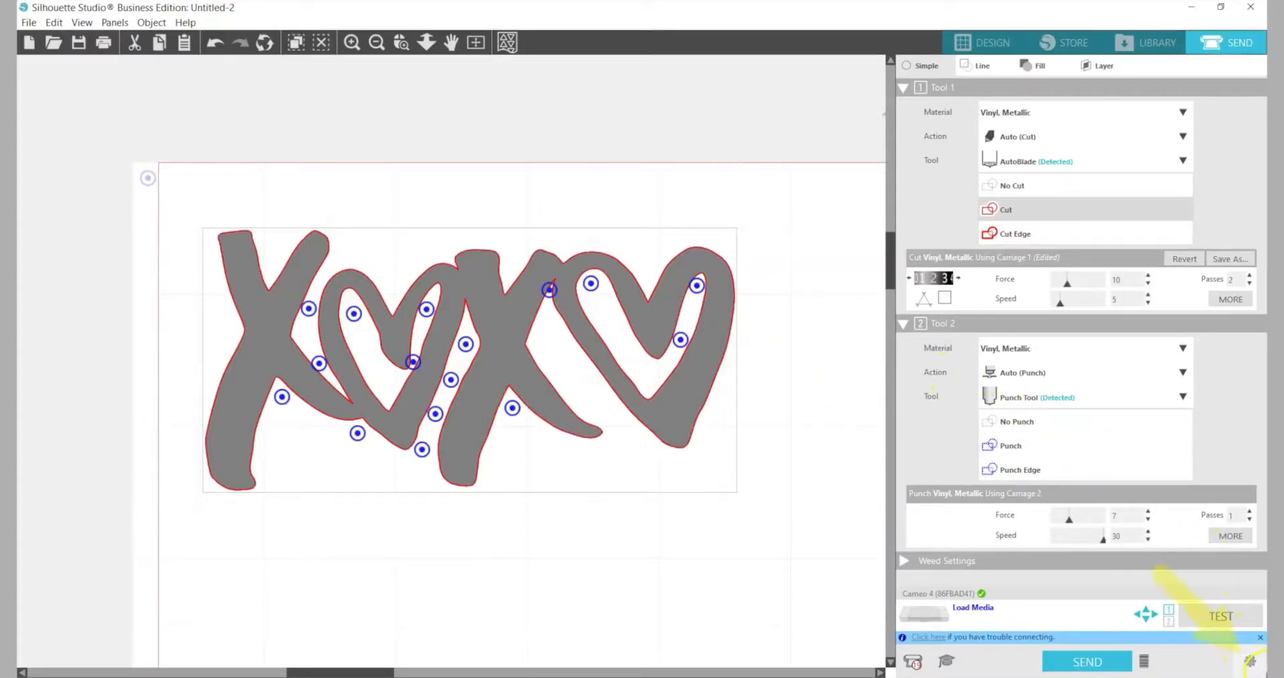
left_click(1249, 662)
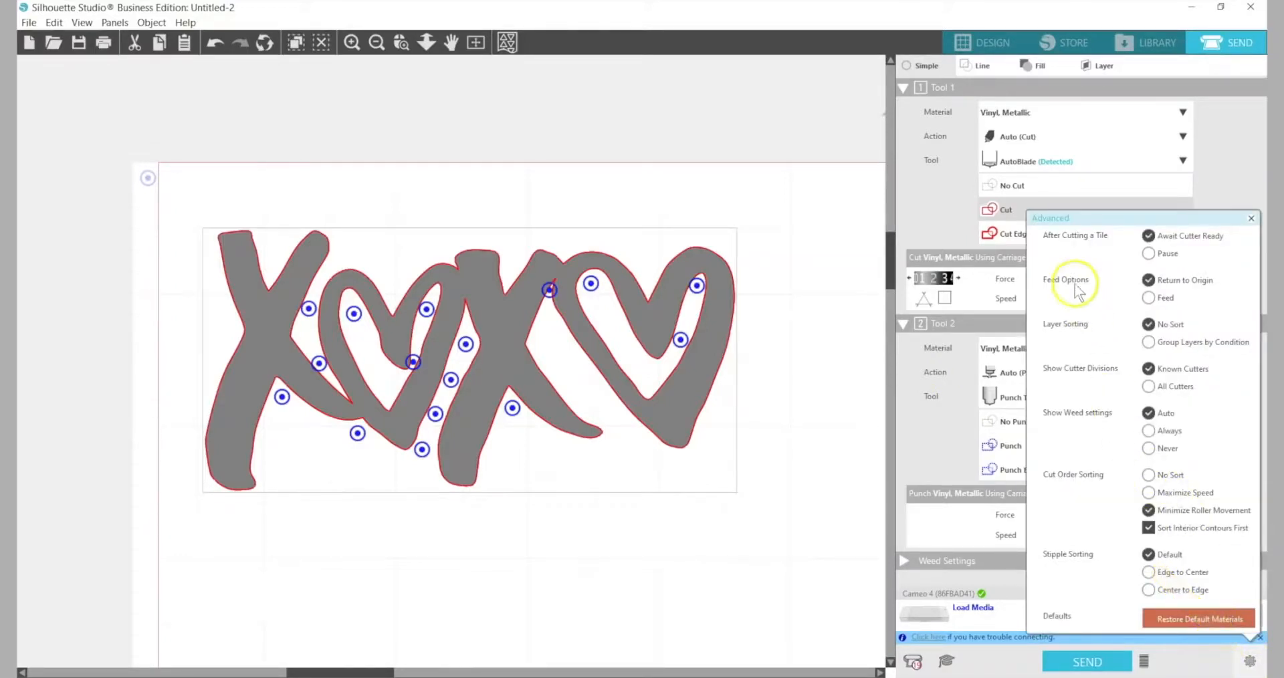
left_click(1148, 299)
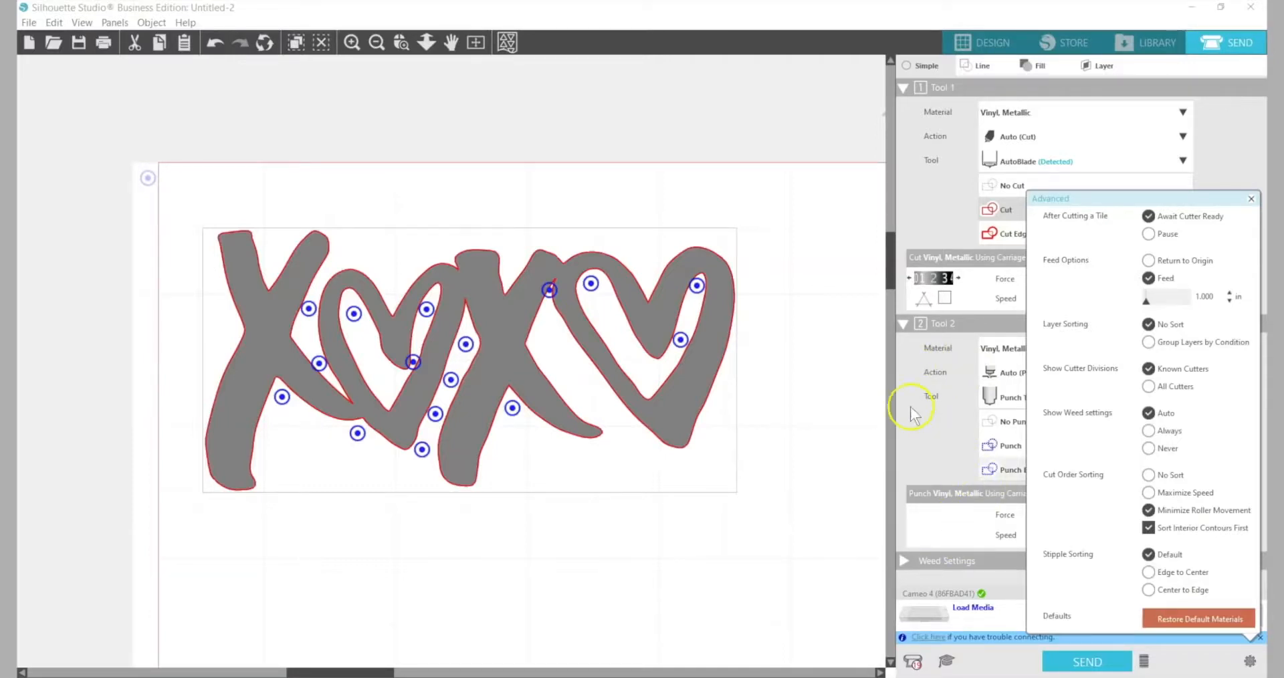
left_click(1252, 200)
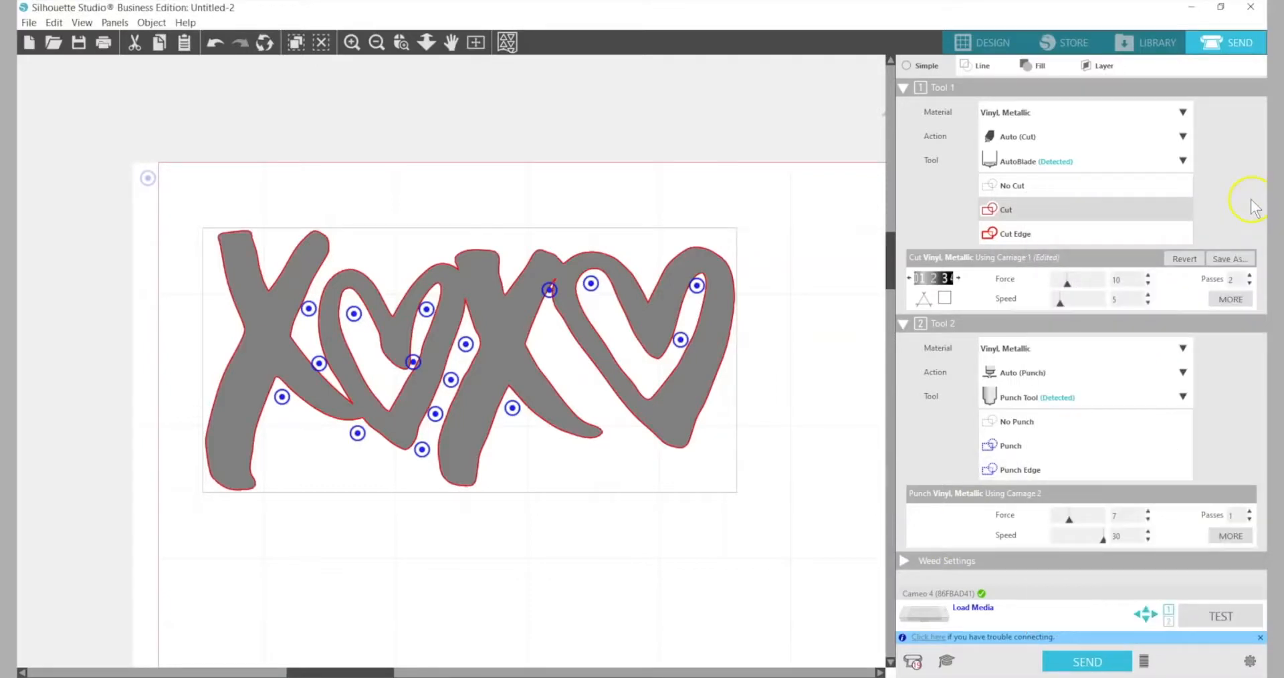
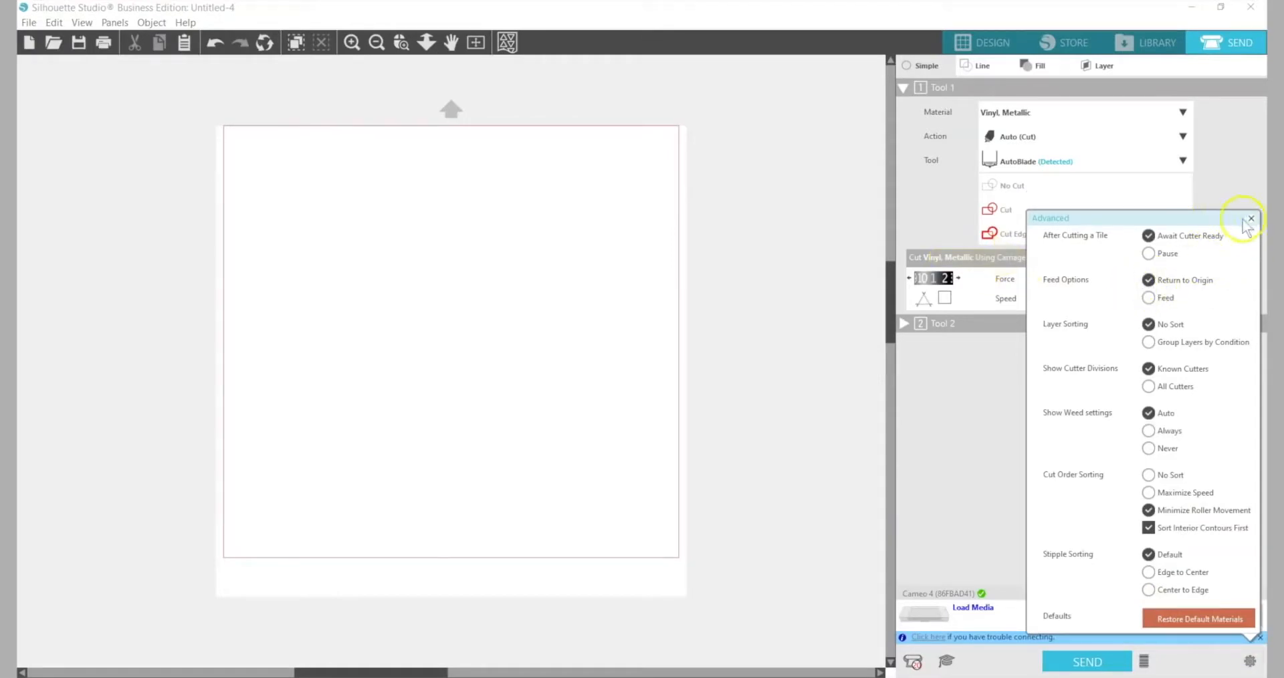
- Close the advanced settings, return to the design view and set the blank page's media size to Letter
left_click(1250, 222)
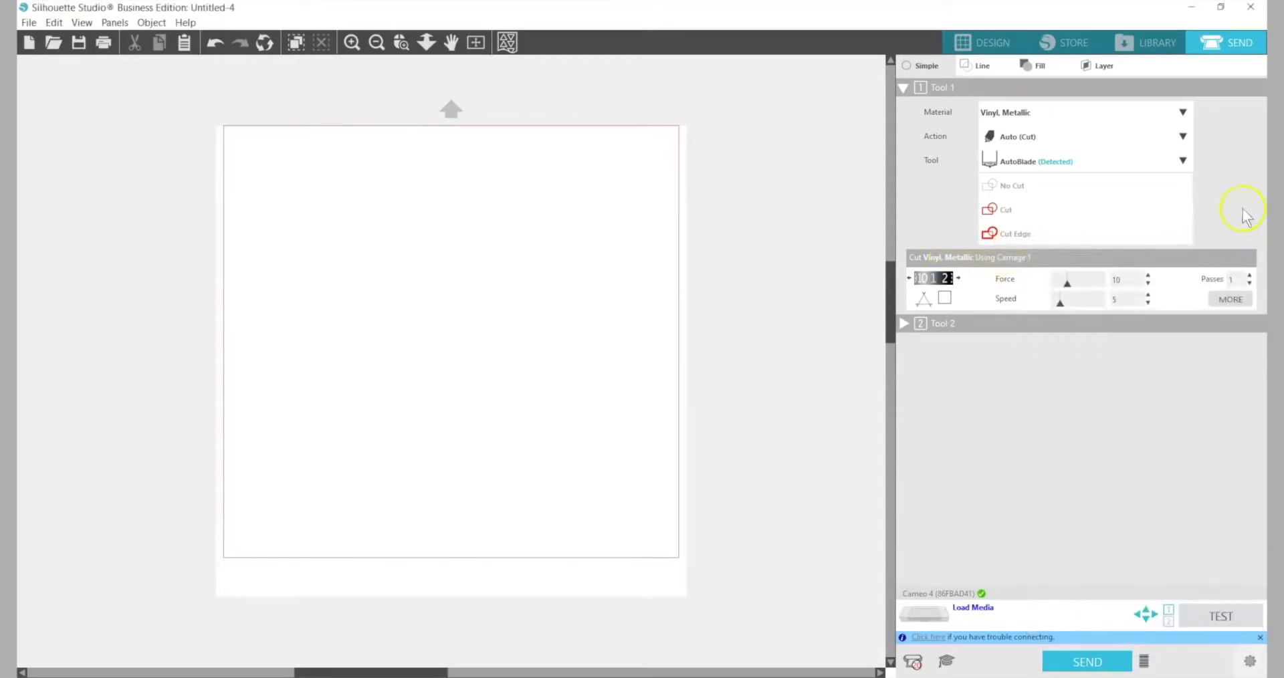
left_click(985, 43)
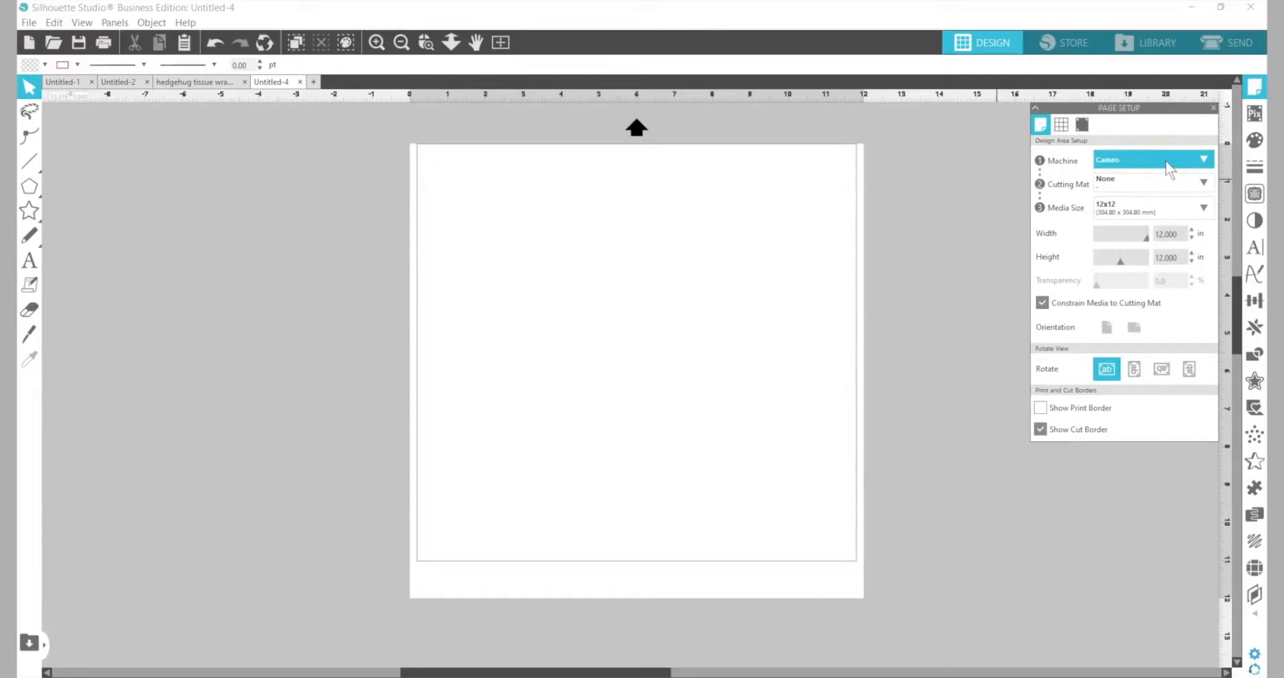
left_click(1150, 207)
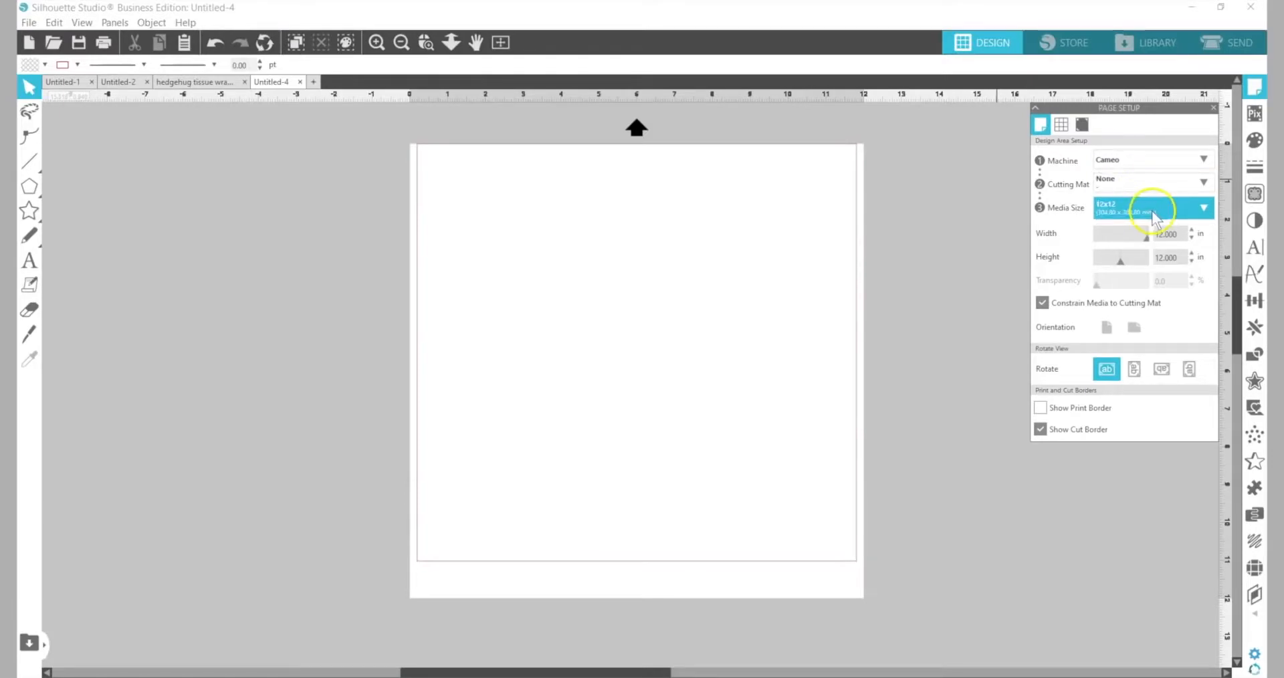
left_click(1152, 210)
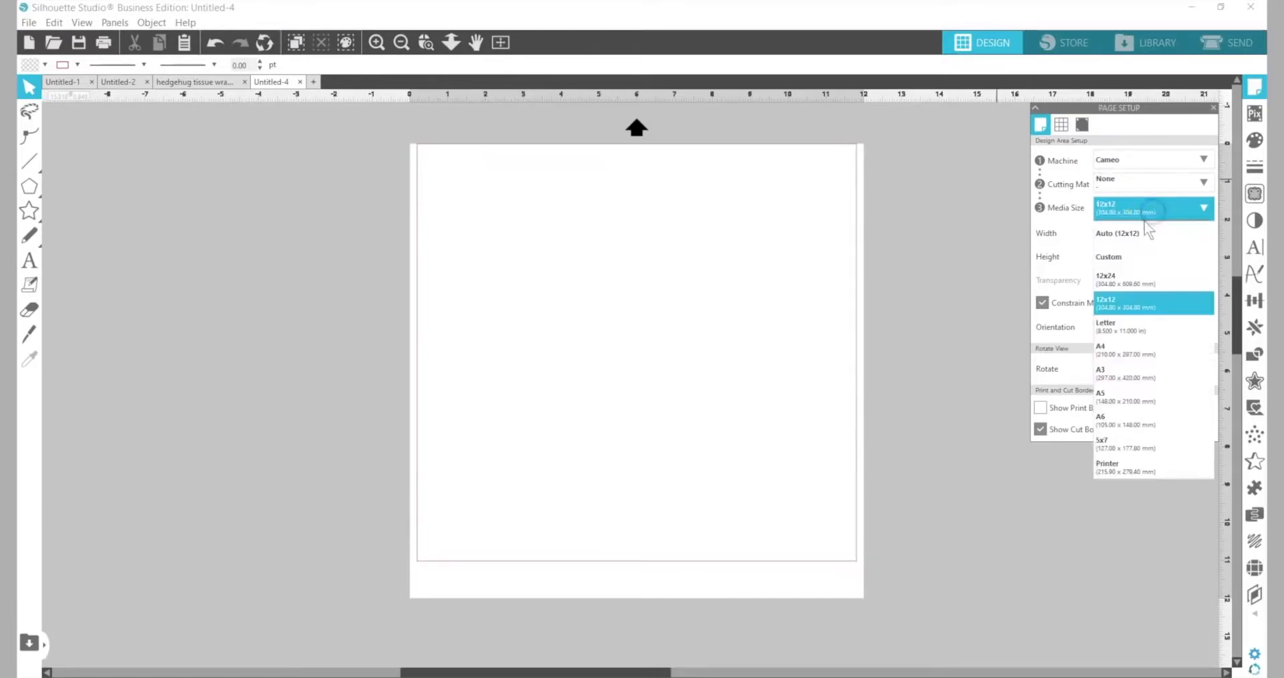
left_click(1118, 329)
left_click(1110, 329)
left_click(863, 311)
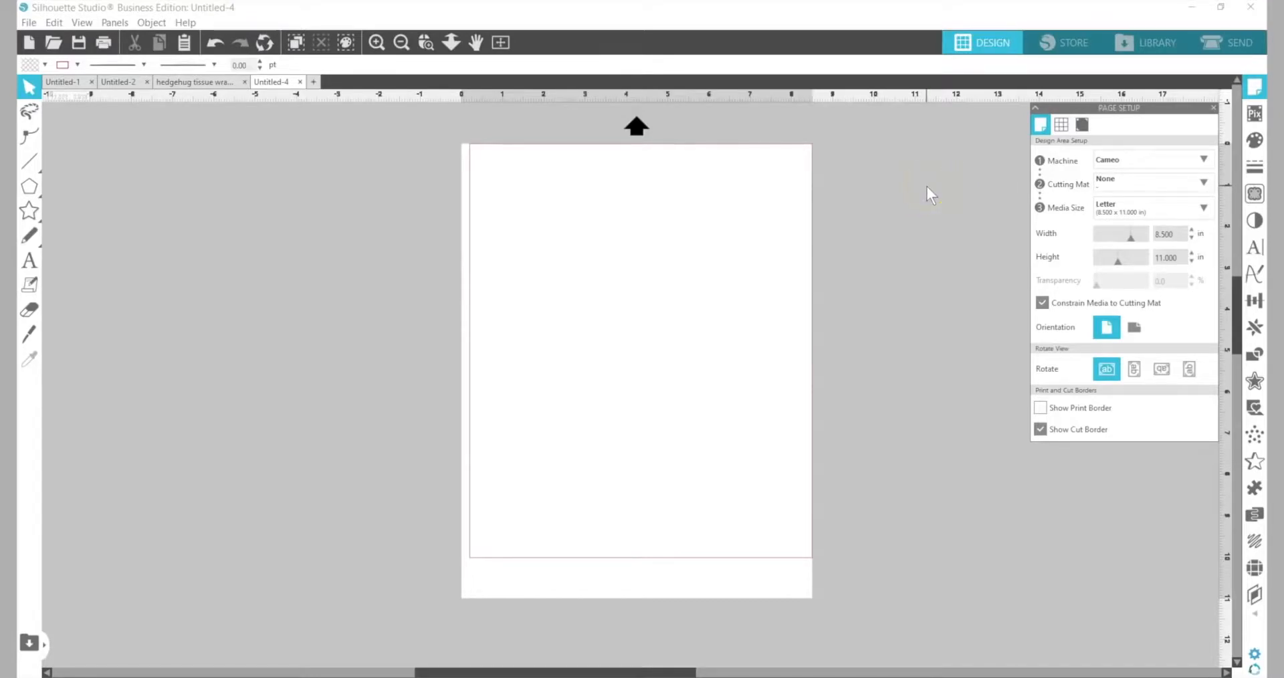
- Add the get well tissue wrap hedgehog design from the library and move it to the left half of the page
left_click(1165, 45)
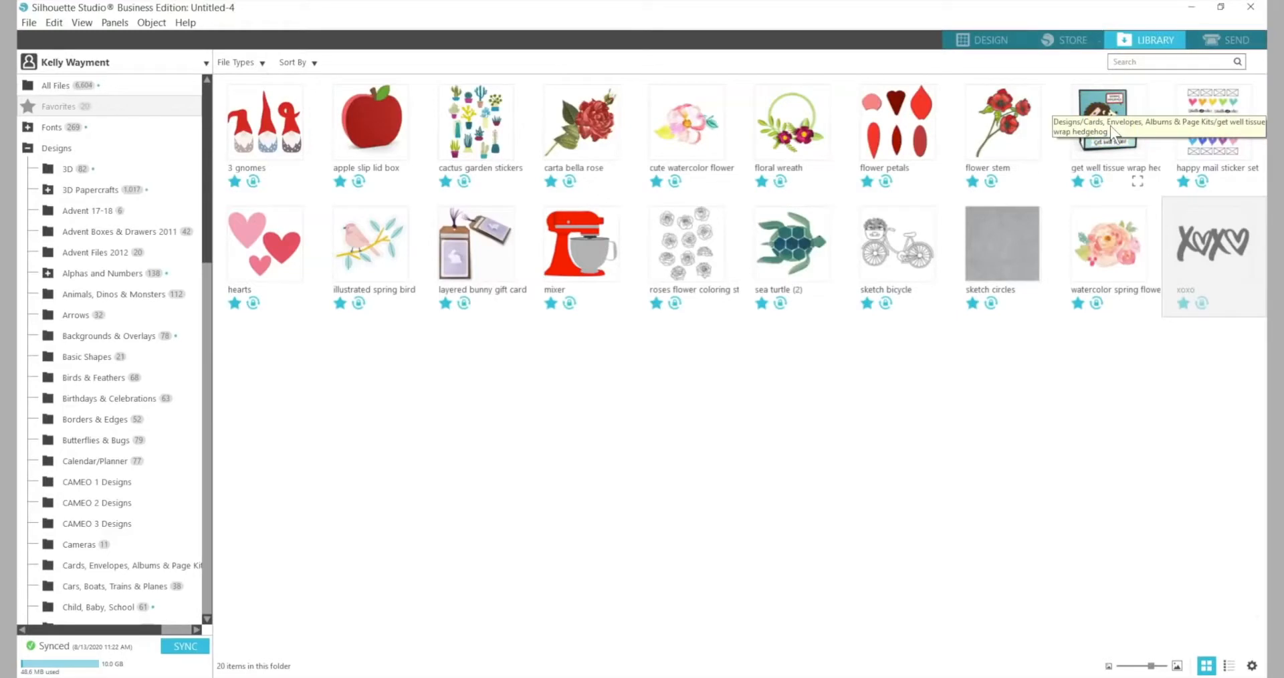
left_click(1110, 110)
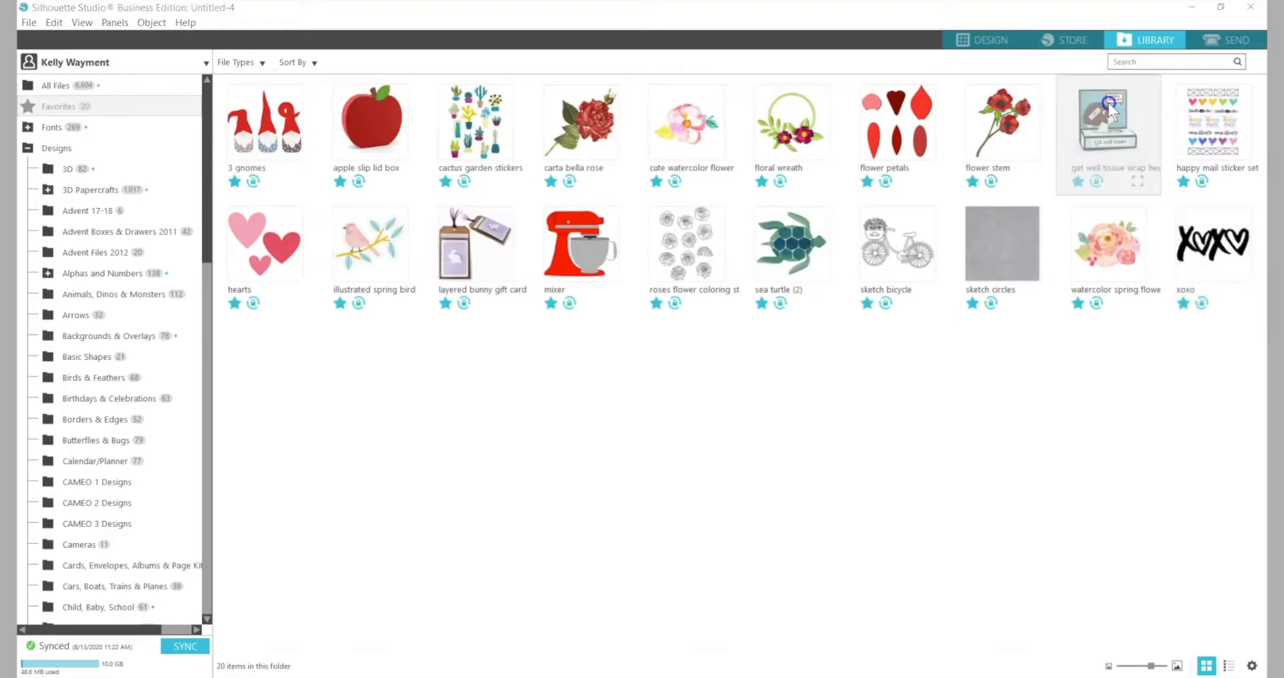
double_click(1110, 111)
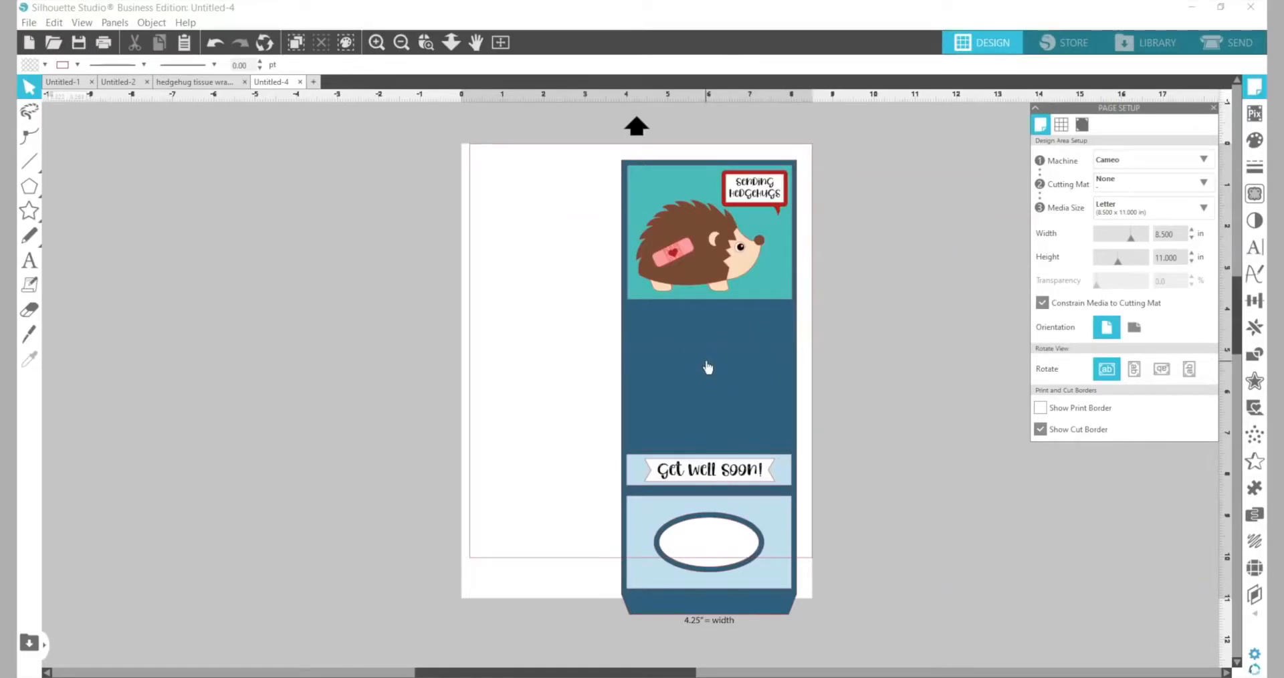
left_click_drag(708, 367, 574, 372)
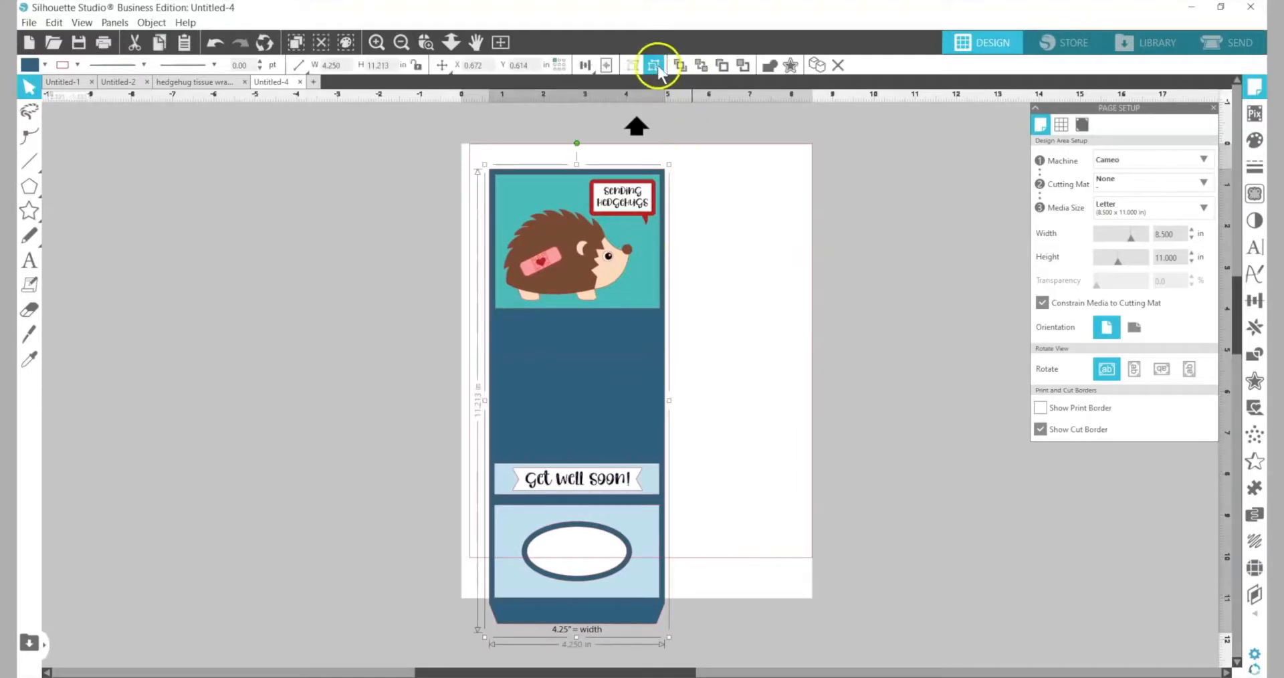
- Ungroup the tissue wrap and move the Sending Hedgehugs label and Get Well Soon banner to the page's empty right side
left_click(656, 65)
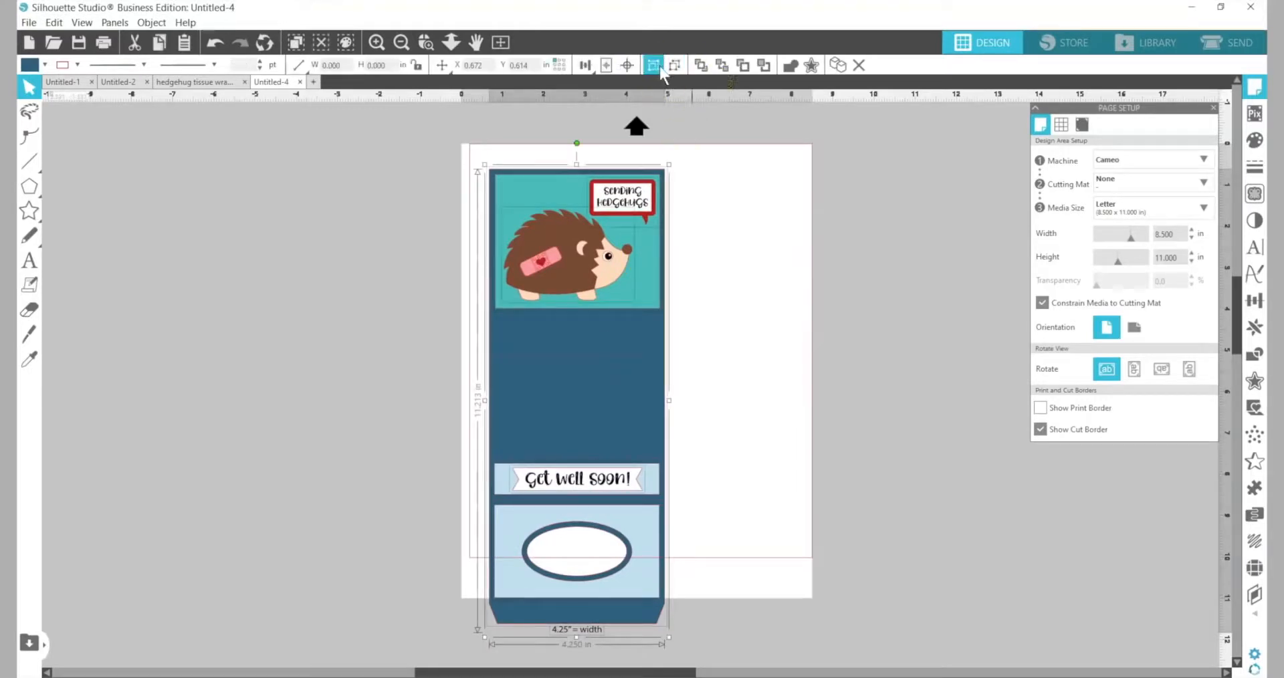
left_click(730, 250)
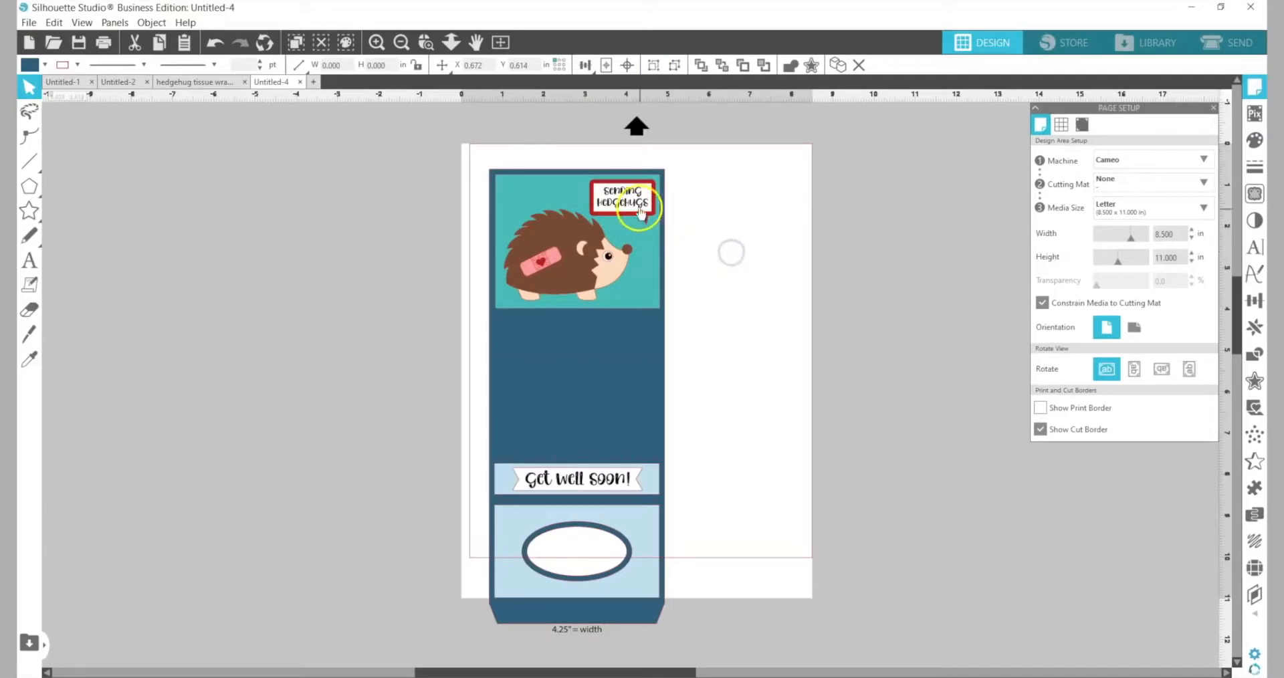
left_click_drag(629, 207, 725, 198)
left_click(592, 490)
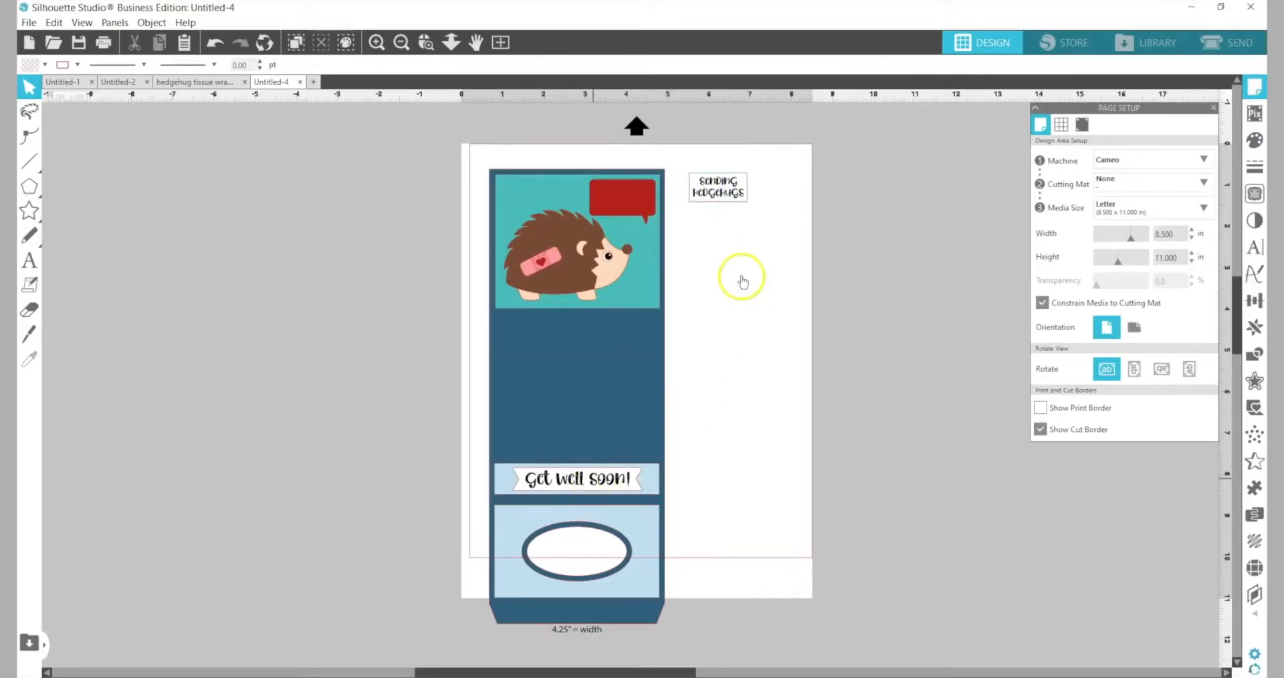
left_click_drag(610, 485, 788, 239)
- Move the remaining tissue wrap pieces off the page into the empty area on its left
left_click_drag(438, 144, 432, 587)
left_click(275, 133)
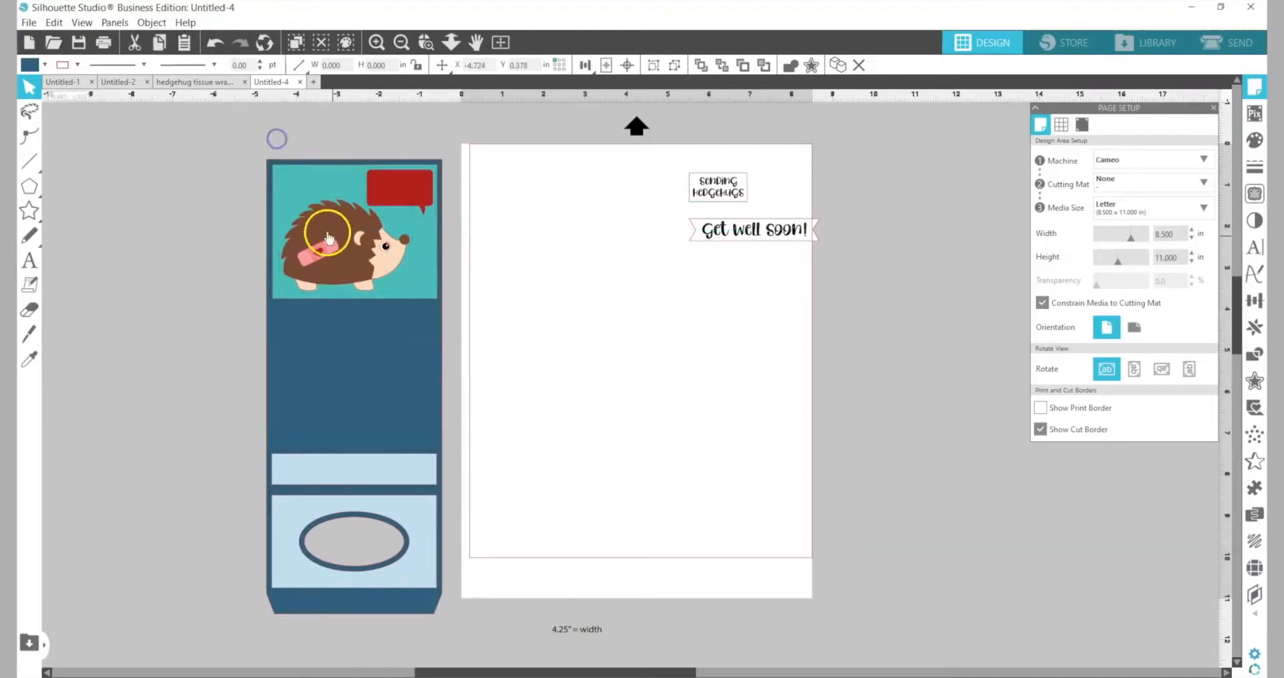
- Move the hedgehog, the teal panel and the red speech bubble off the blue wrap into the empty area beside it
left_click_drag(325, 227, 164, 223)
left_click_drag(348, 287, 167, 430)
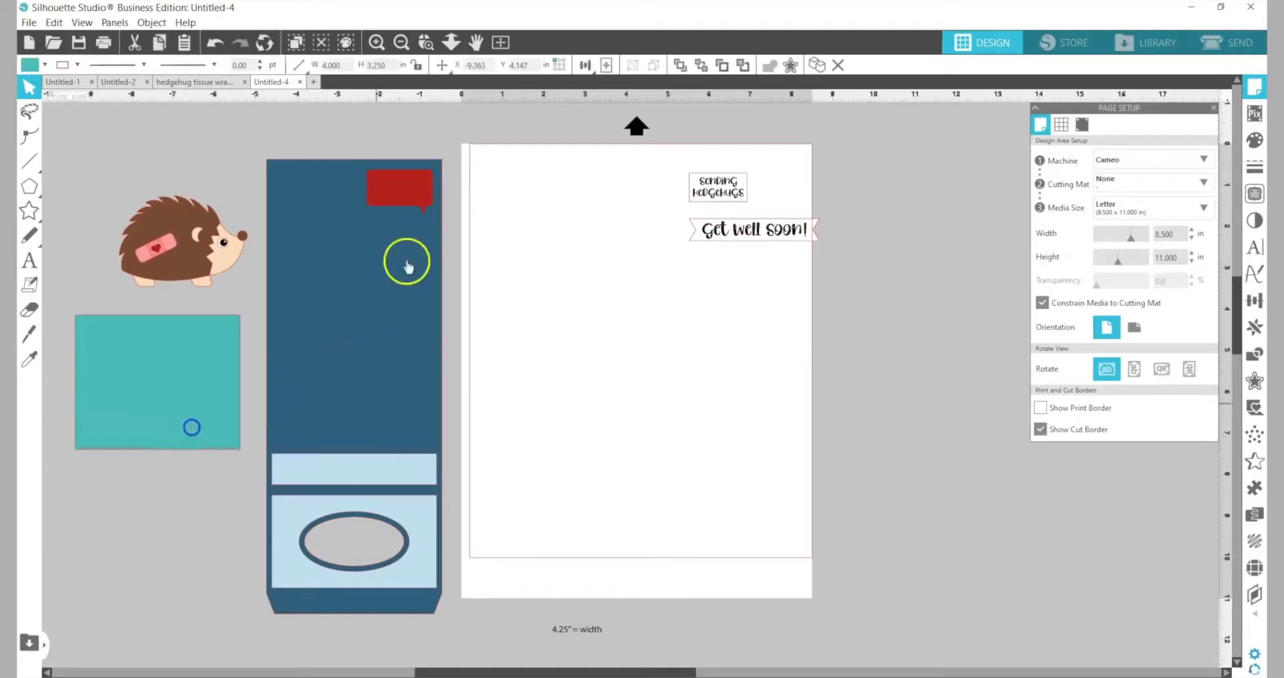
left_click_drag(411, 204, 230, 179)
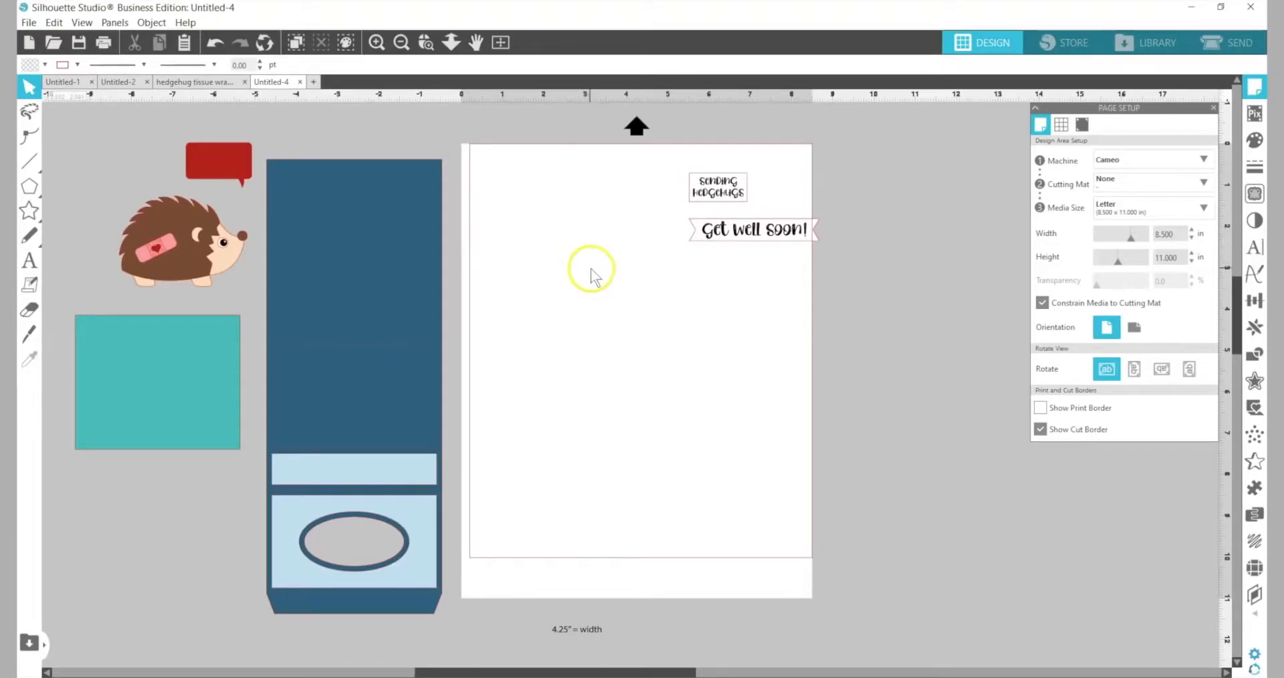
- Place the Sending Hedgehugs label and the Get Well Soon banner side by side near the page's upper edge
left_click_drag(716, 203, 552, 196)
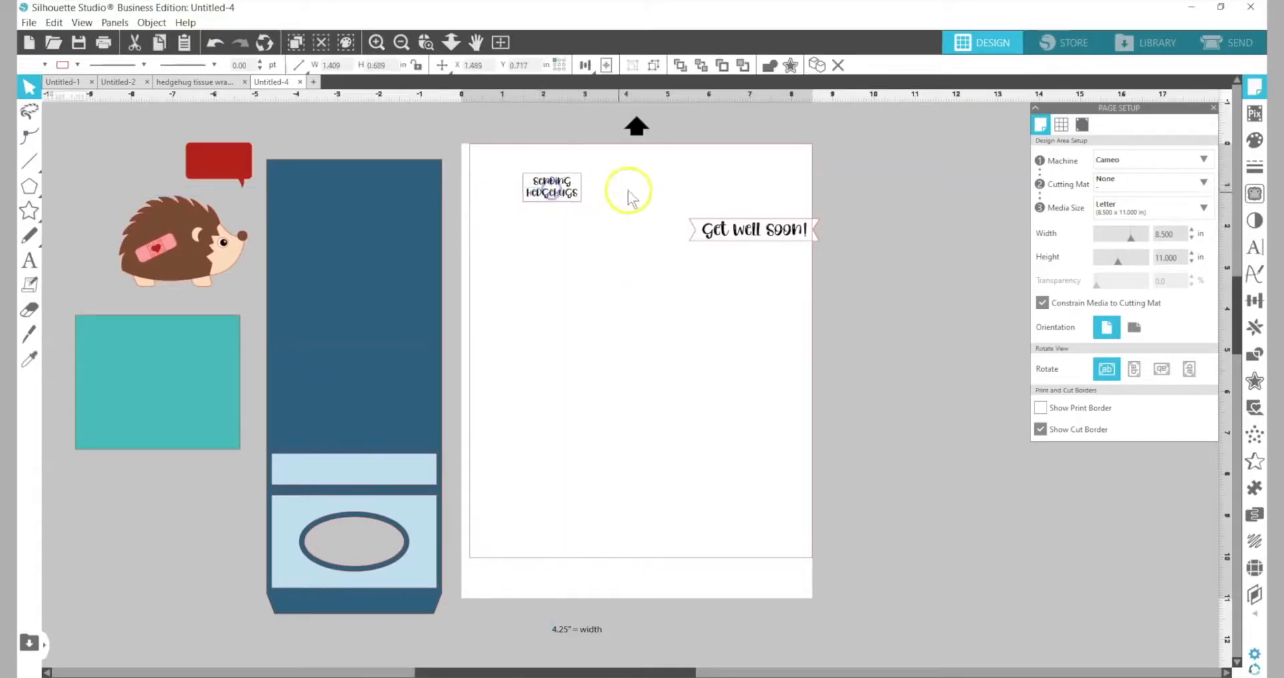
left_click_drag(712, 229, 629, 196)
left_click(700, 219)
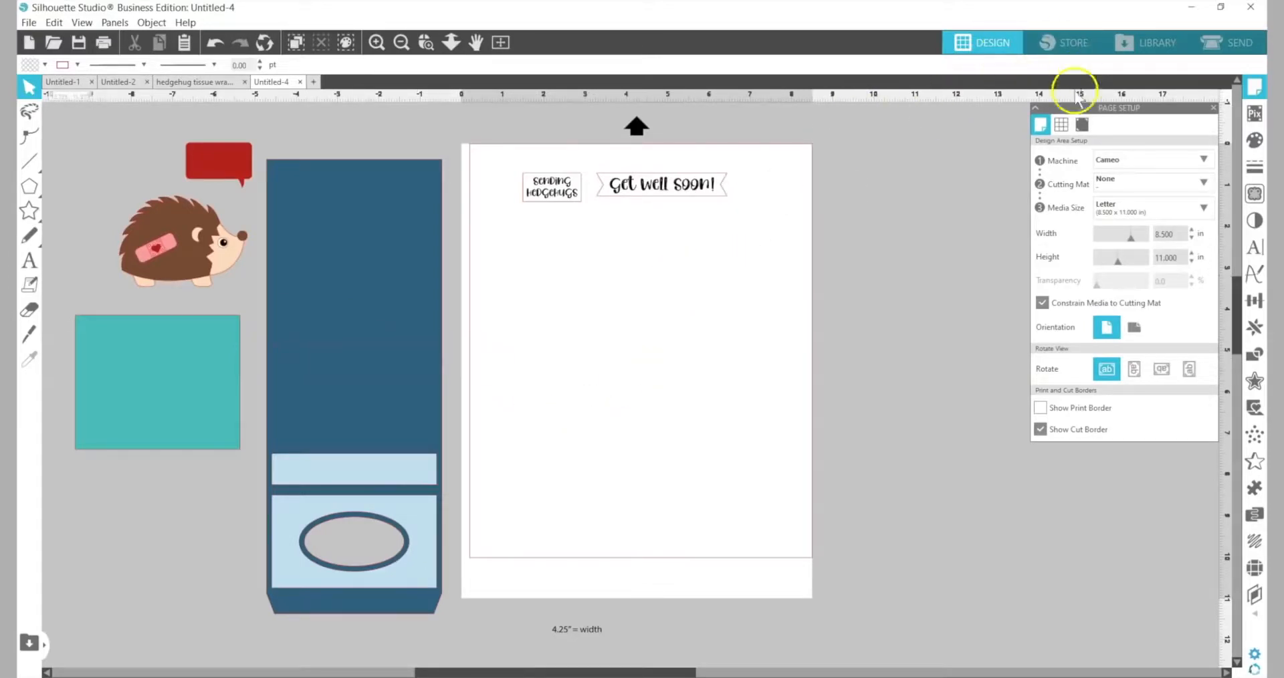
- Turn on registration marks and shift the label and banner together so they clear the hatched areas inside the cut border
left_click(1082, 127)
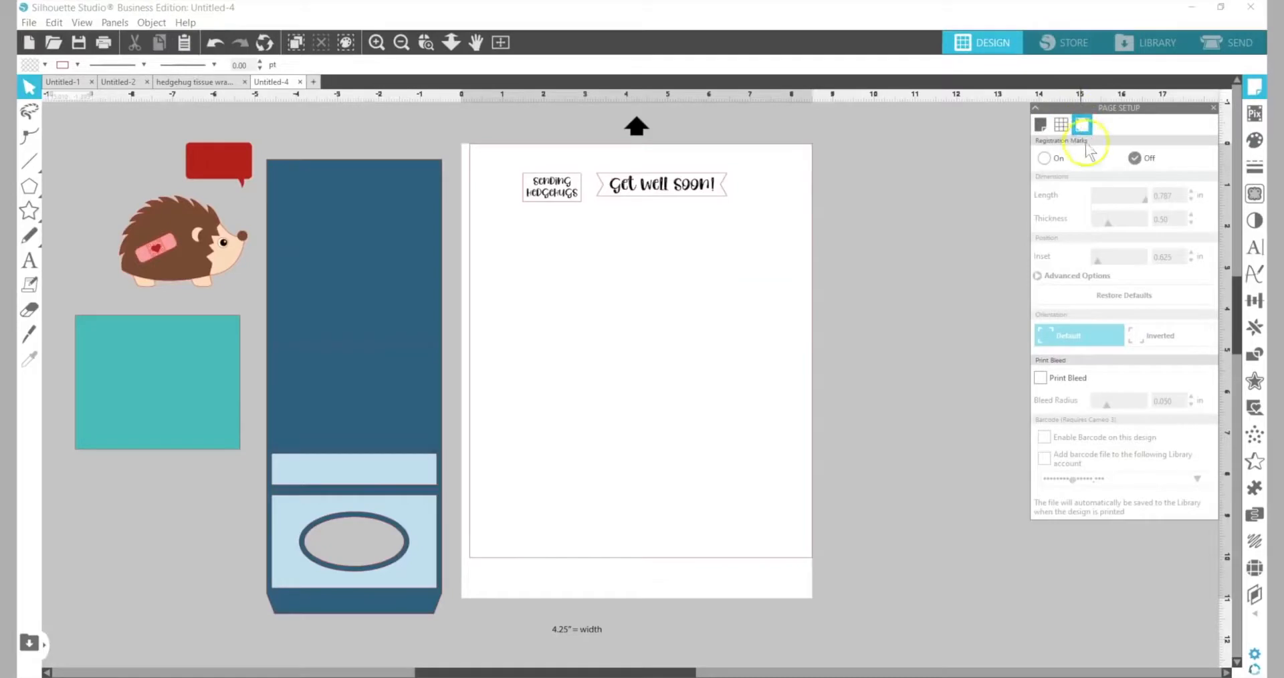
left_click(1048, 157)
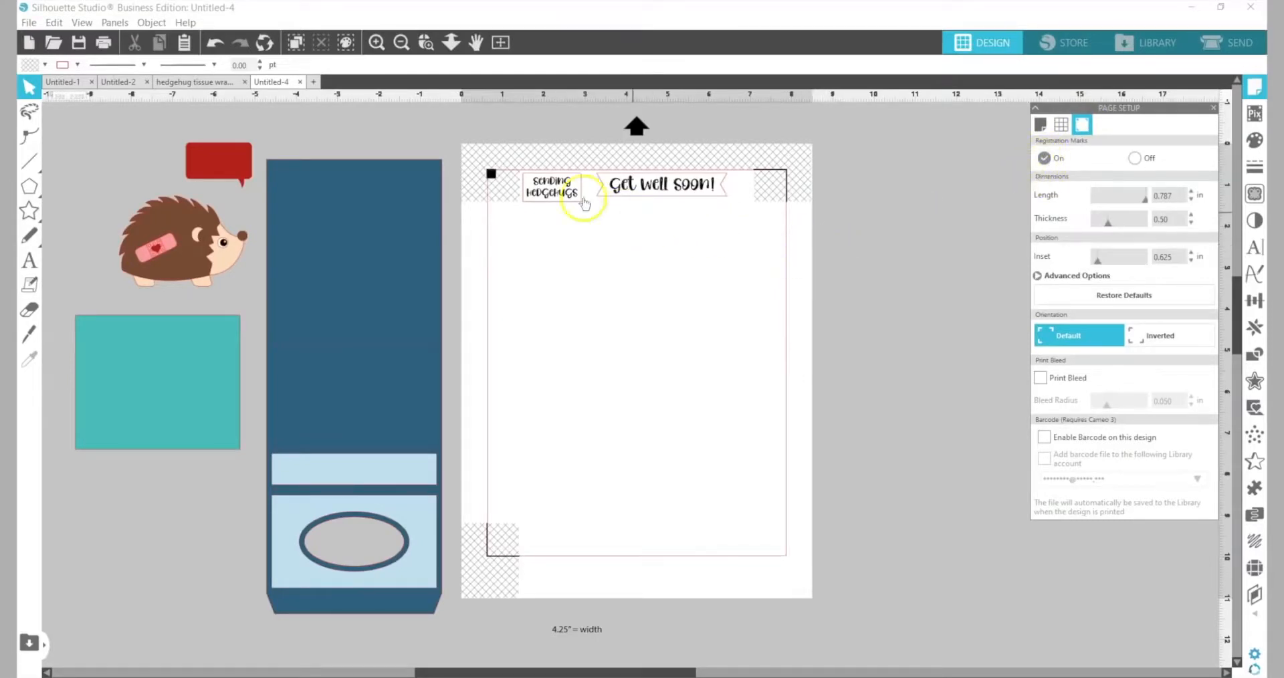
left_click_drag(564, 180, 649, 201)
left_click(573, 191)
left_click(655, 202, "shift")
left_click_drag(656, 208, 656, 202)
- Align the top edges of the Sending Hedgehugs label and the Get Well Soon banner
left_click(590, 67)
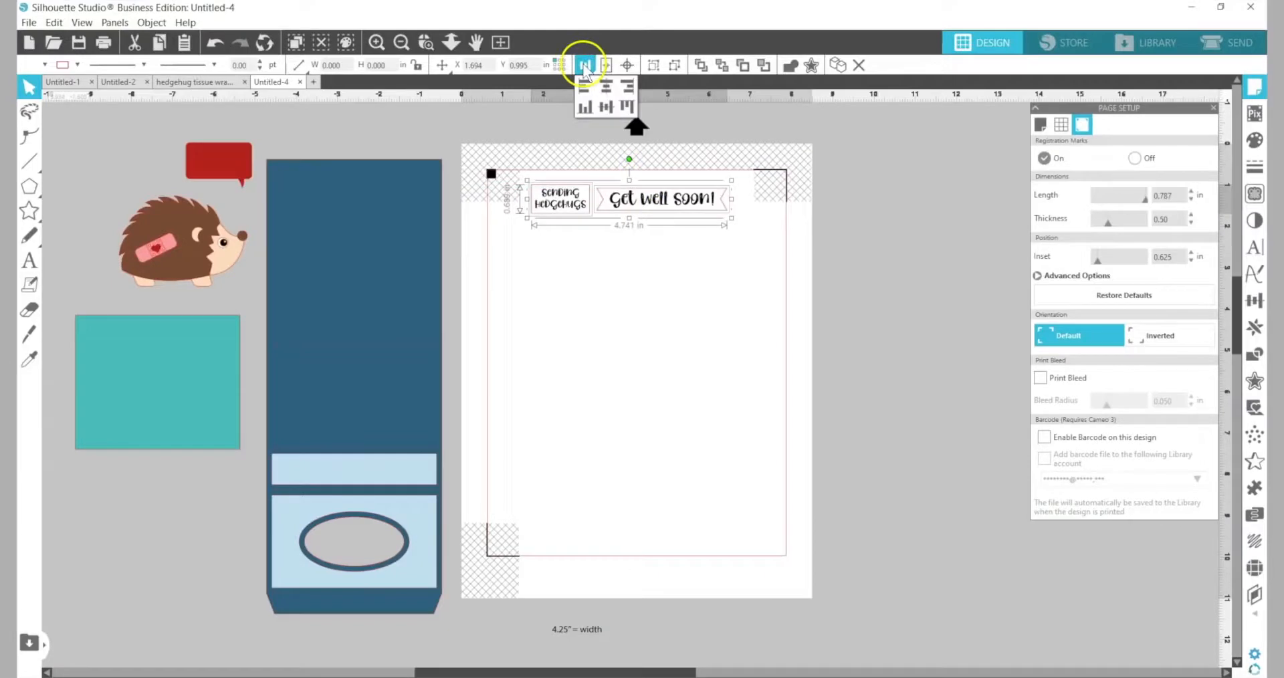
left_click(626, 107)
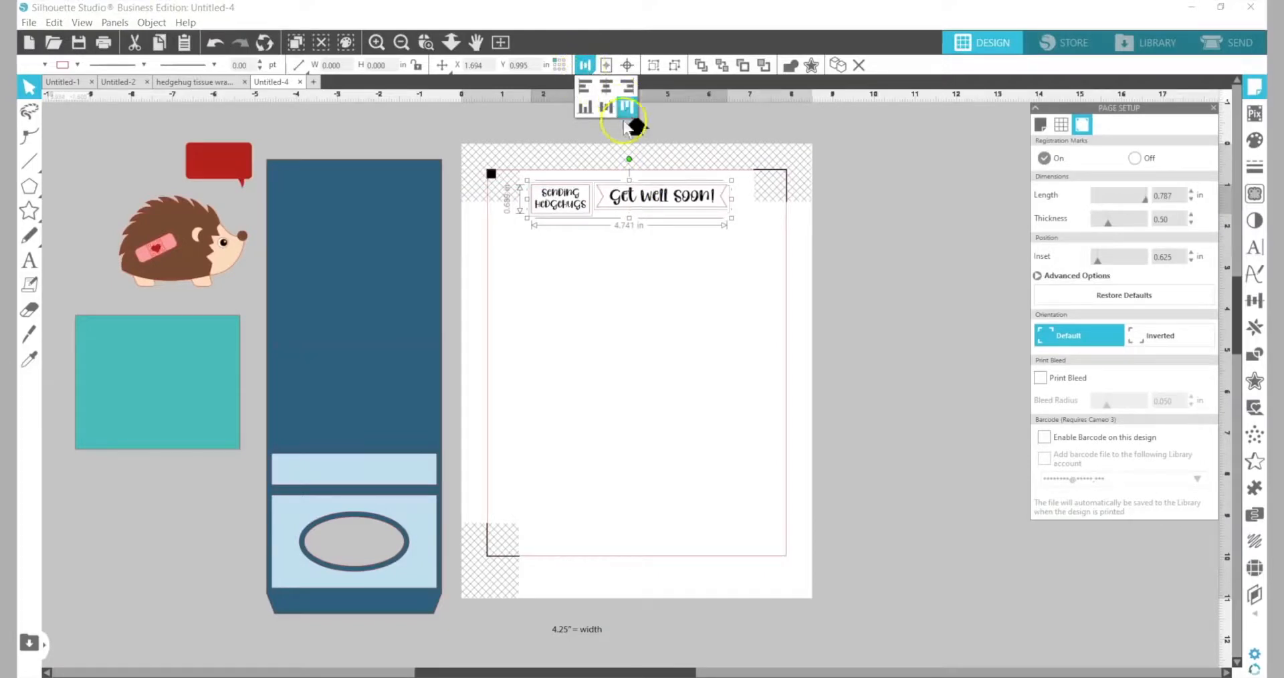
left_click(576, 185)
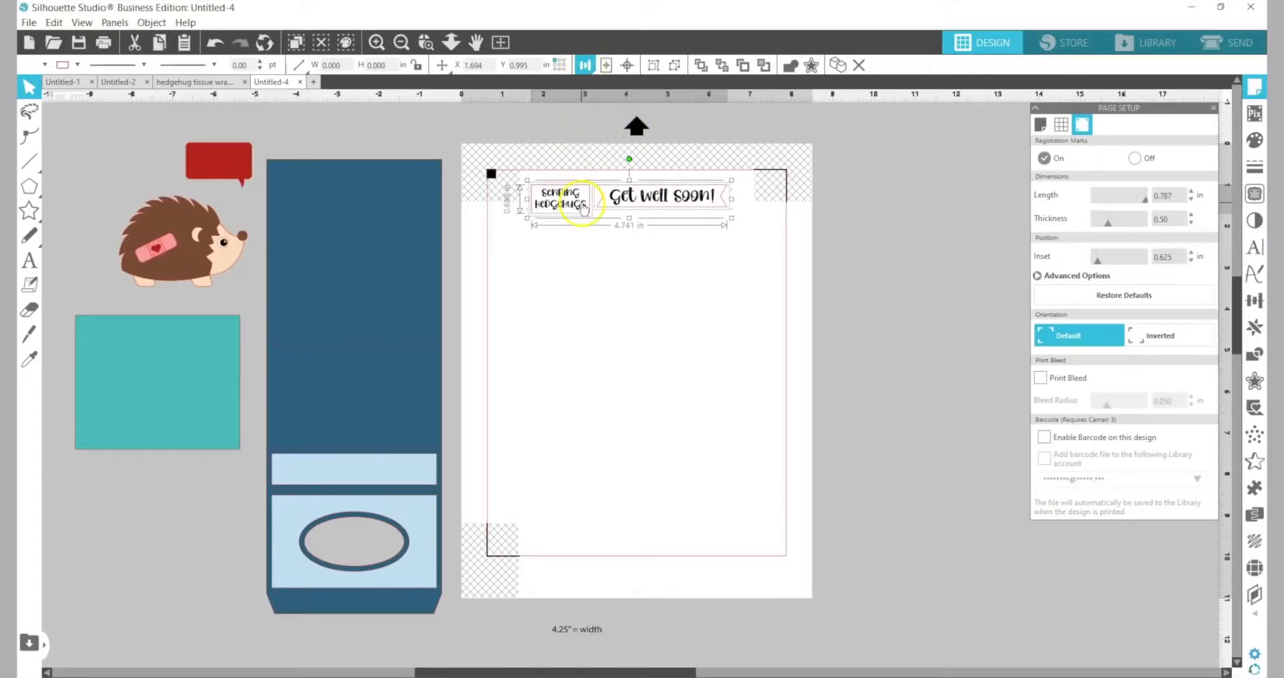
- Duplicate the label and banner row twice below the original and space the three rows with small gaps
key("i")
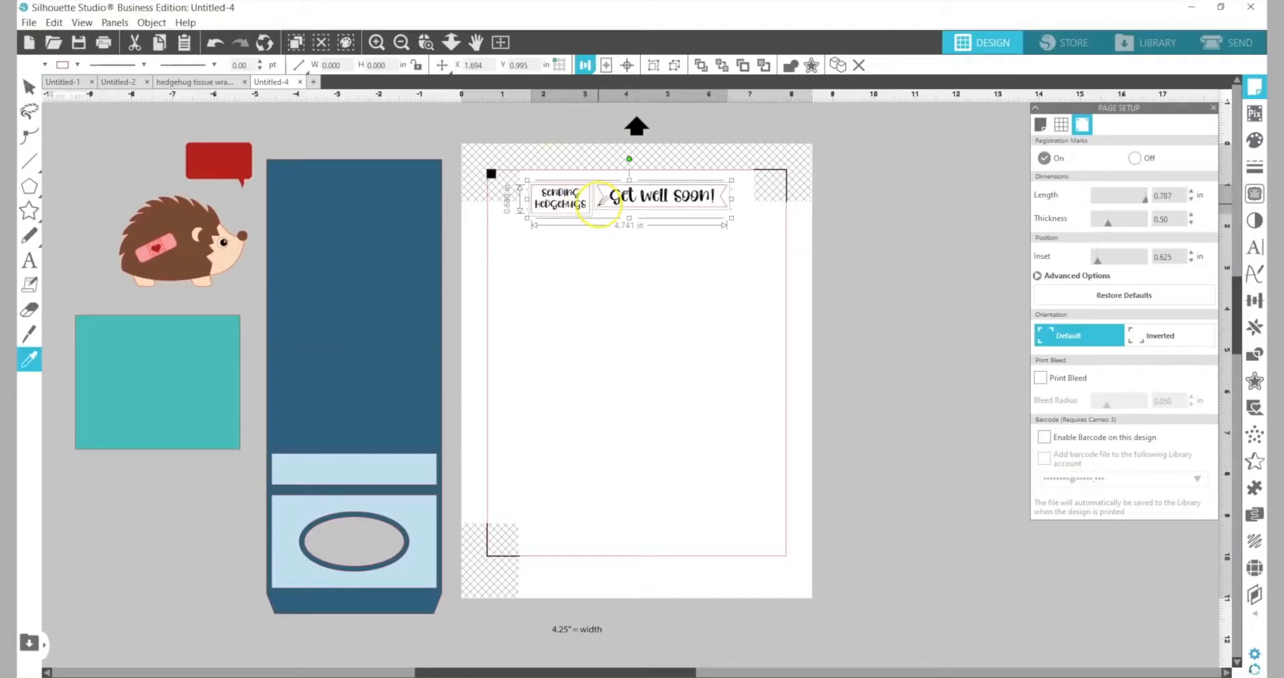
key("ctrl+d")
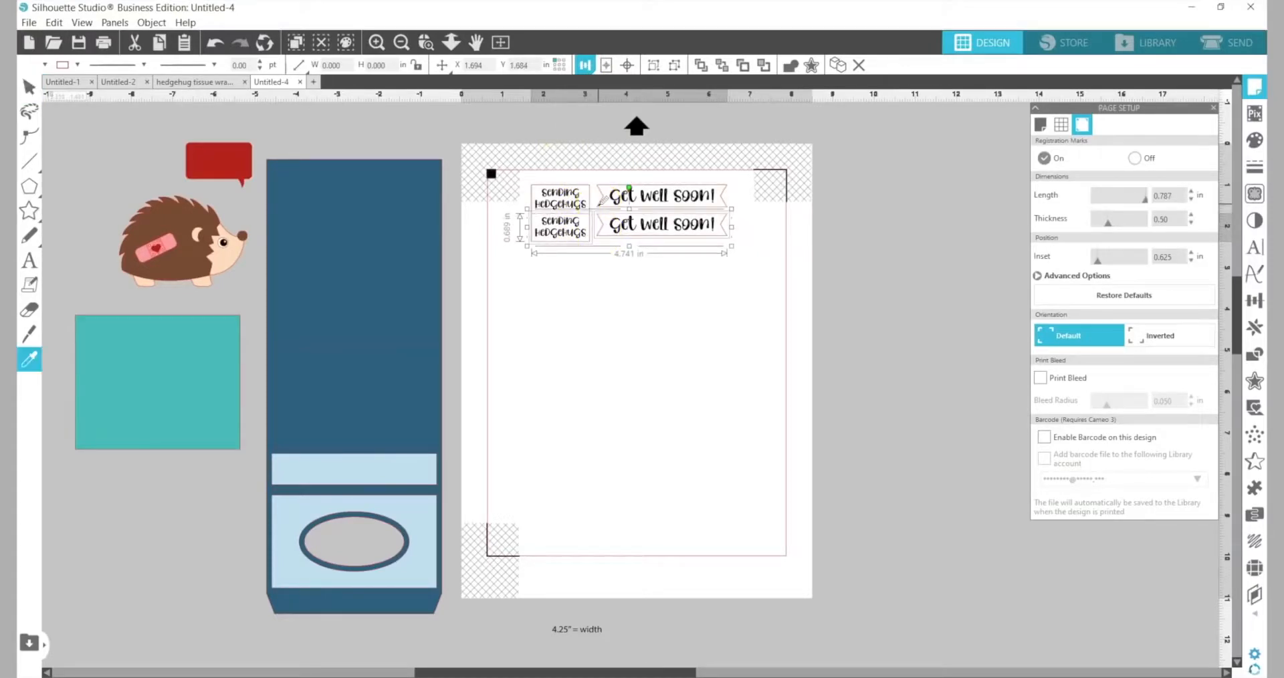
key("ctrl+d")
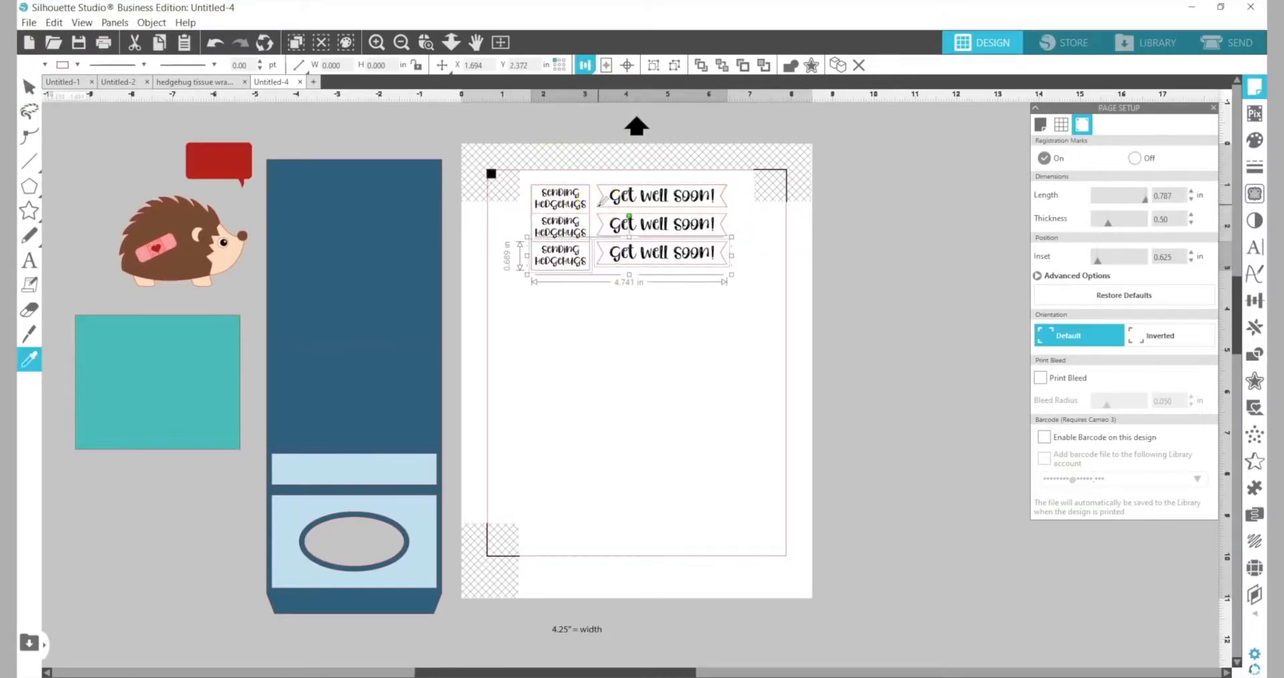
key("v")
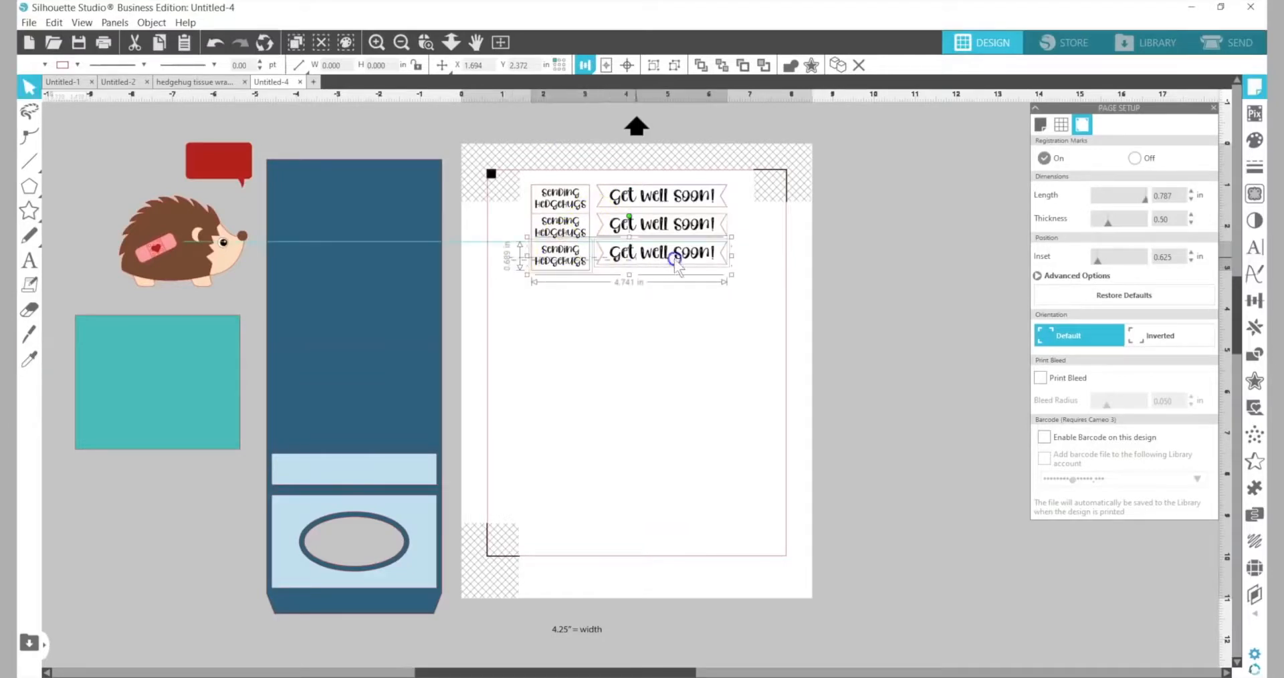
left_click_drag(503, 233, 776, 298)
left_click_drag(502, 241, 689, 283)
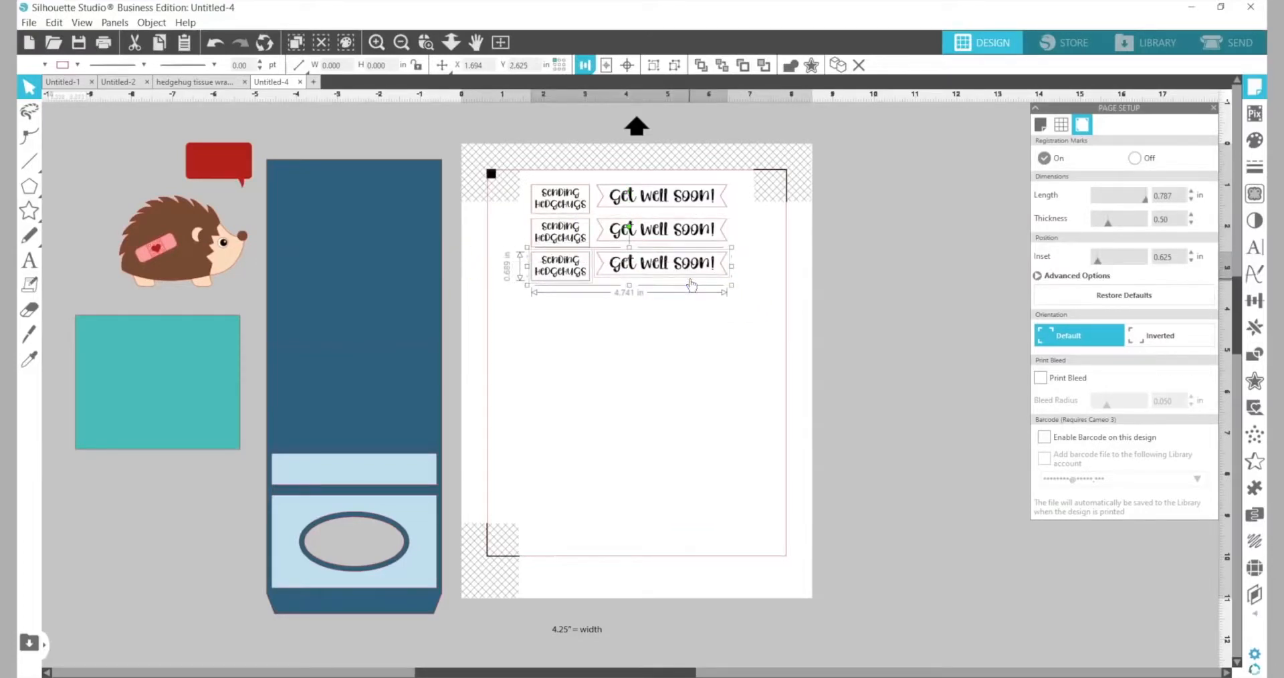
left_click(767, 274)
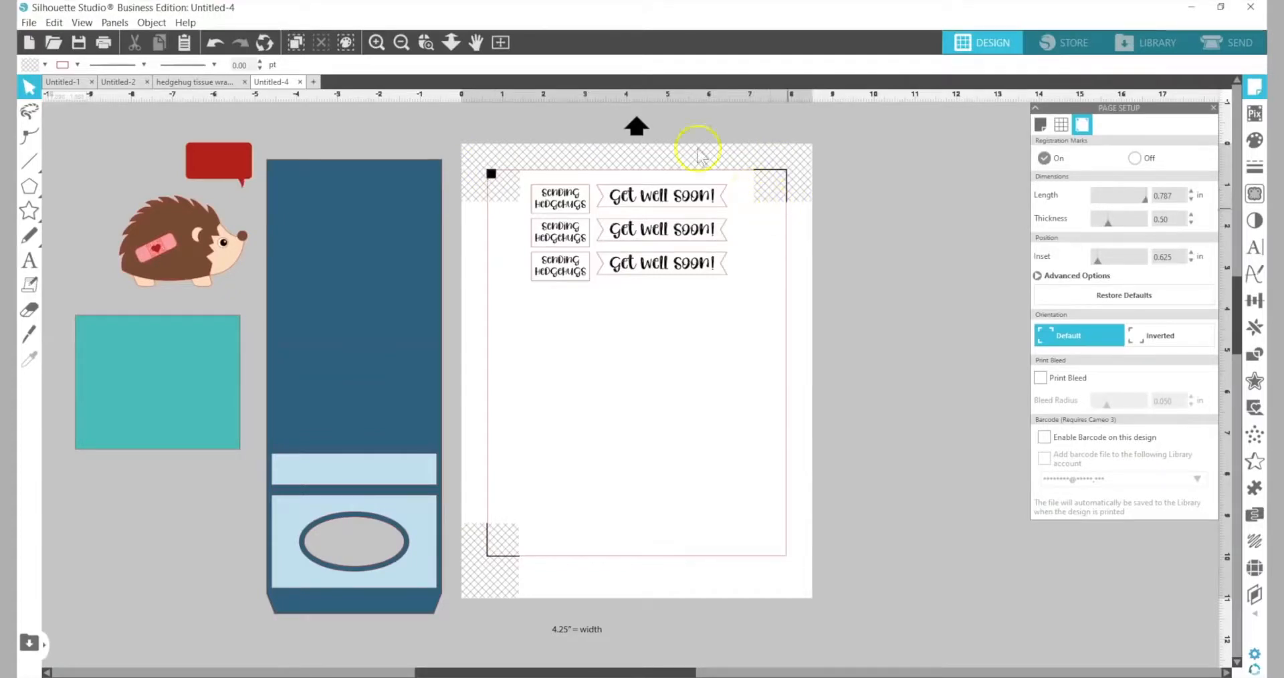
- Switch to the hedgehug tissue wrap pieces document and print one copy of its page on the EPSON WF-7610 Series printer
left_click(193, 83)
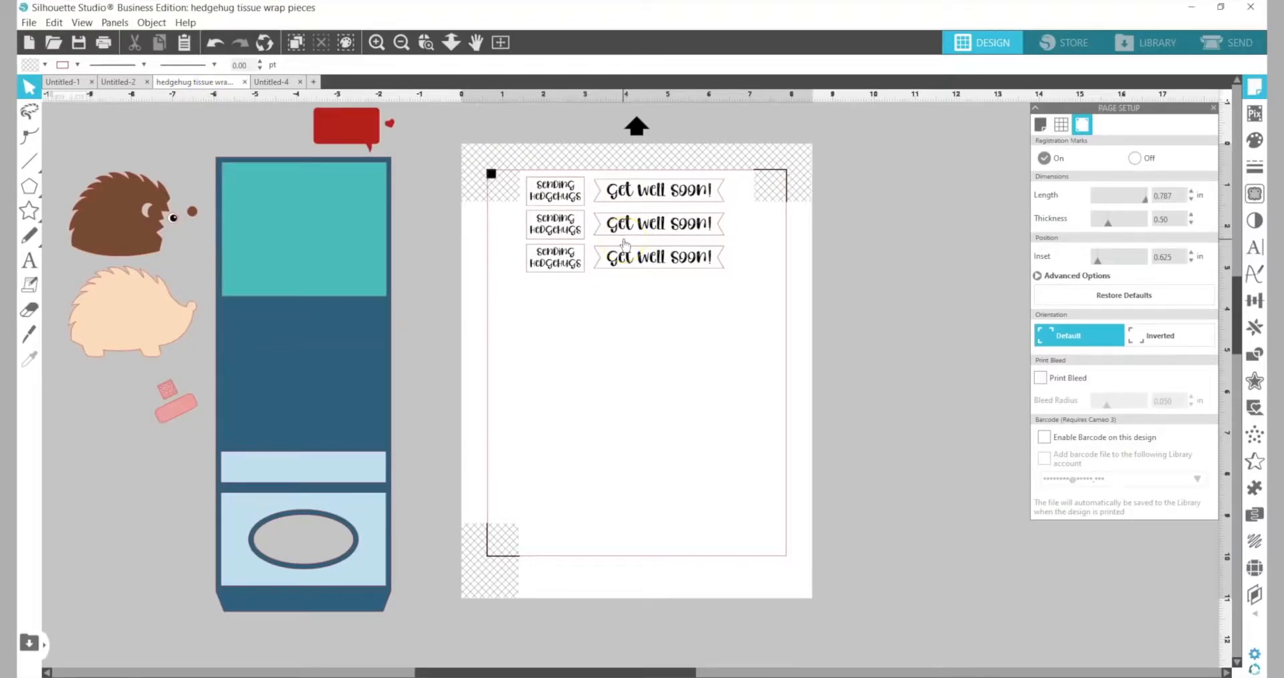
left_click(103, 43)
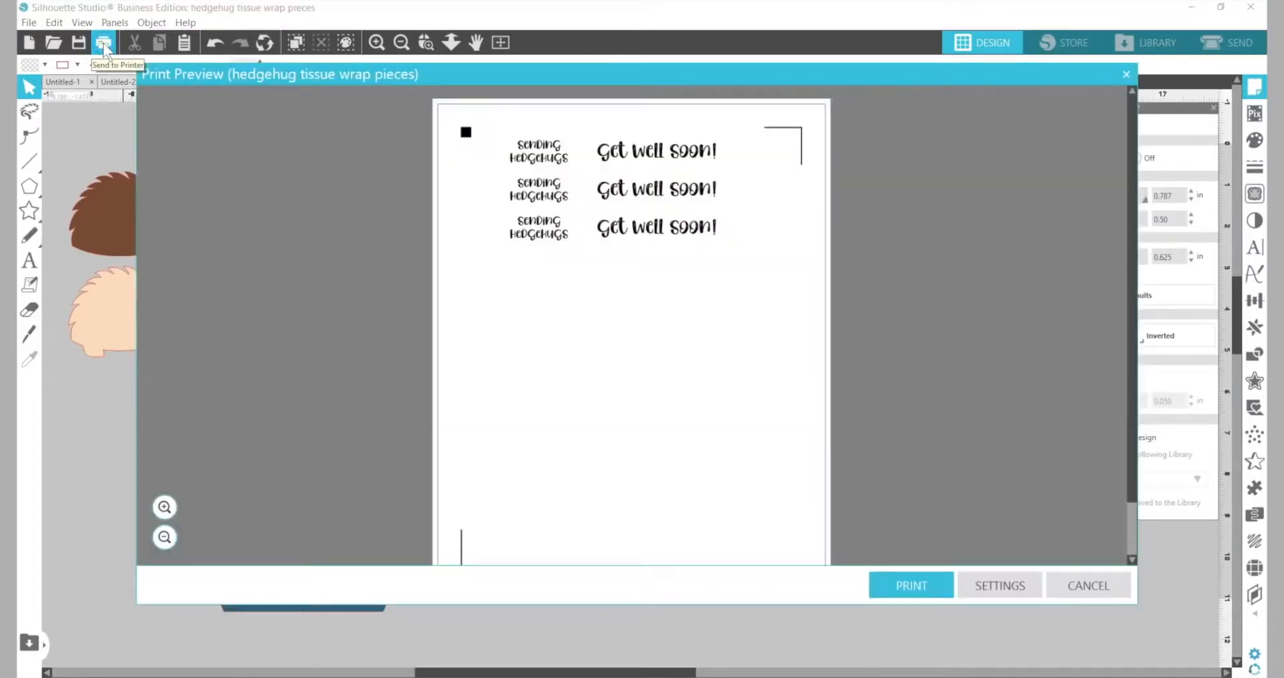
left_click(164, 537)
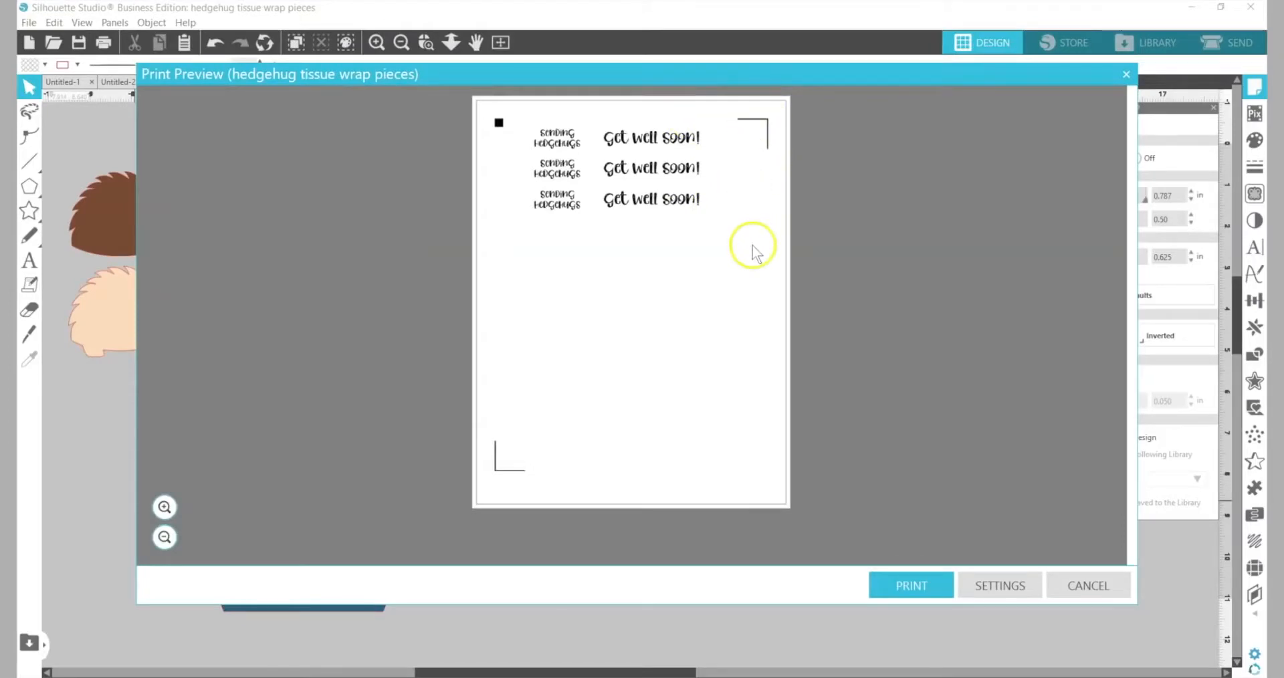
left_click(917, 584)
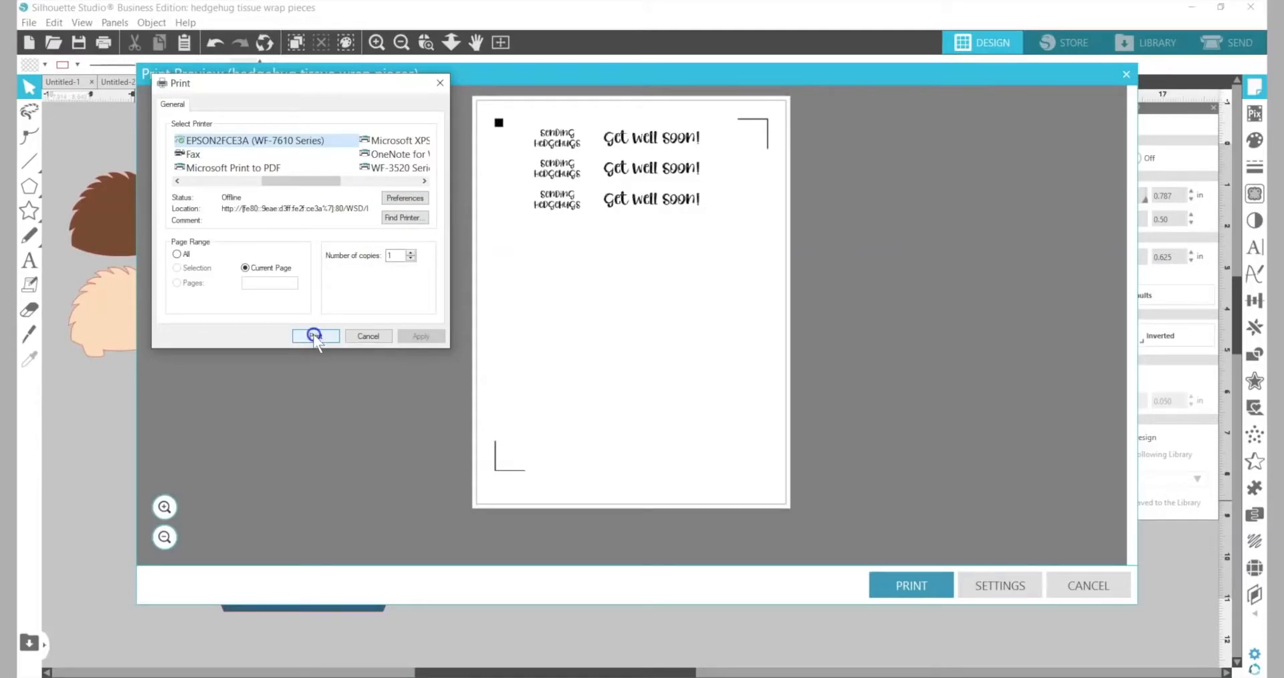
left_click(313, 334)
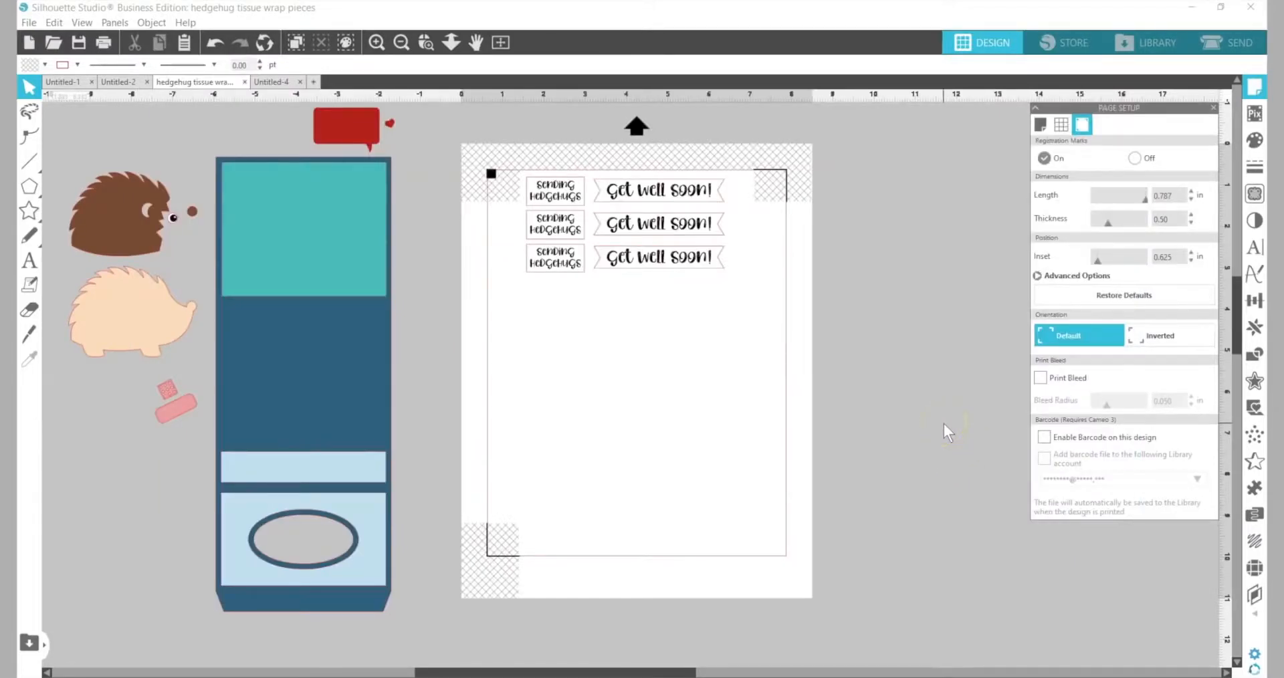
left_click(905, 187)
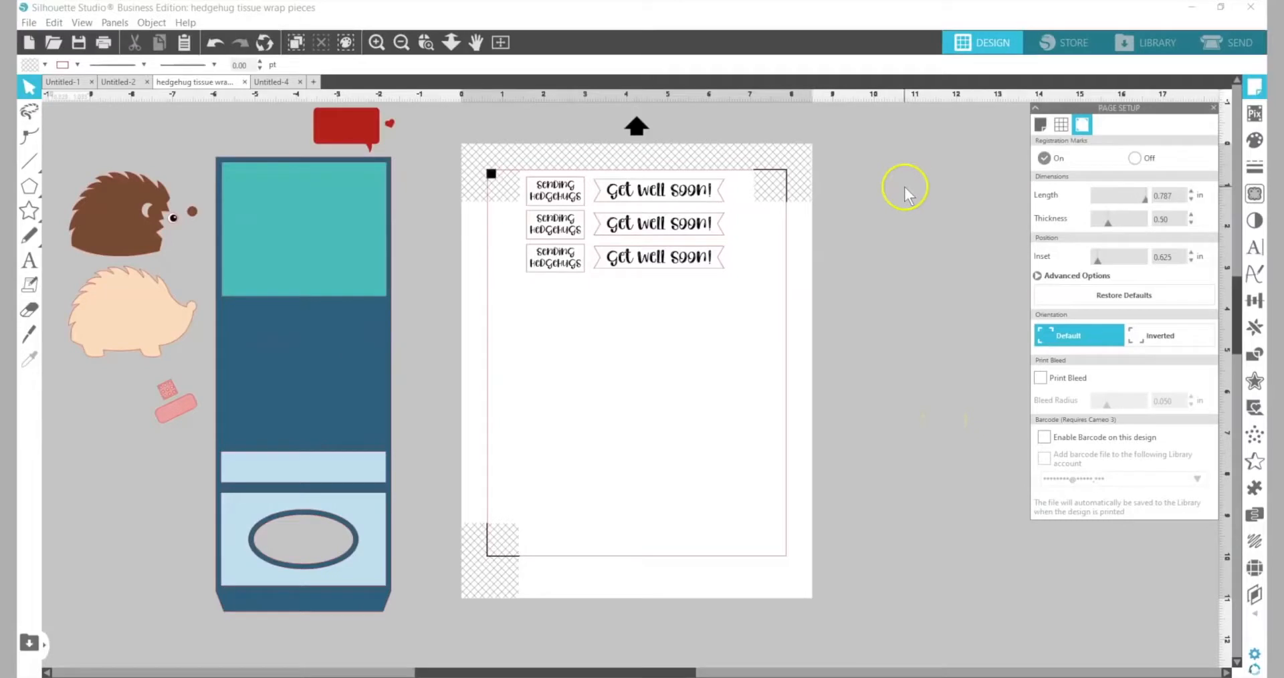
- In the send settings for the Cardstock, Plain pop-out cut, raise the blade depth by one and enable line segment overcut
left_click(1227, 48)
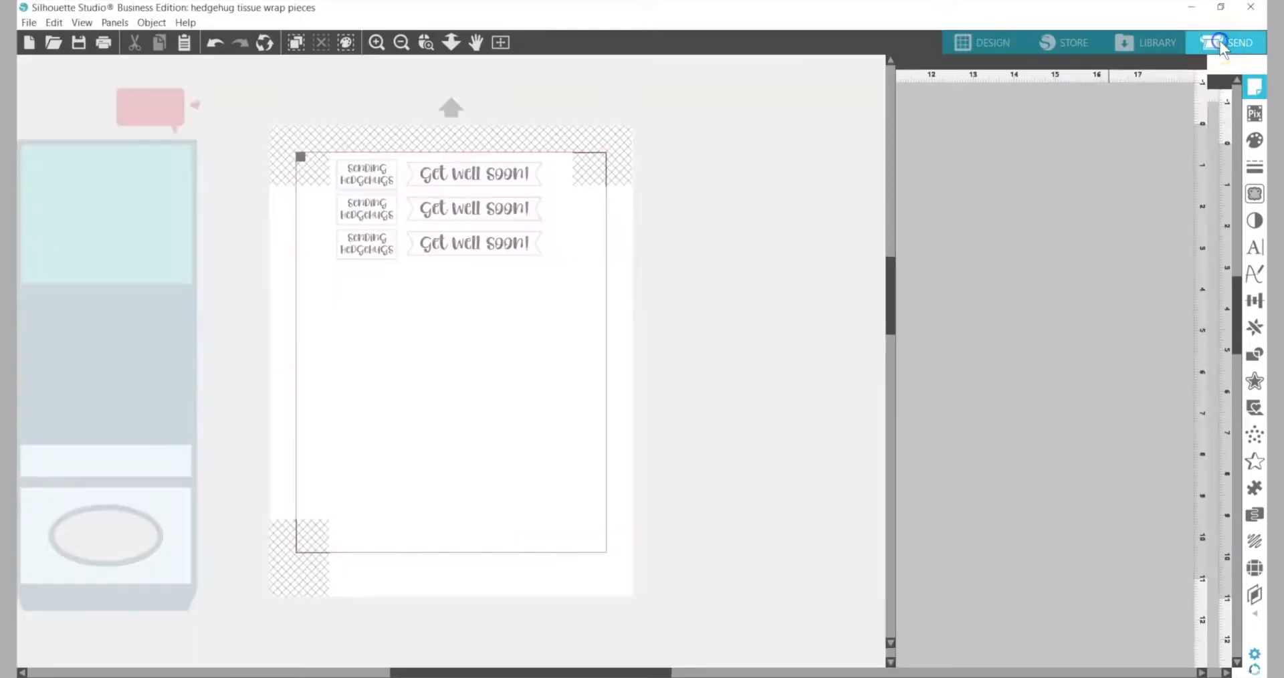
left_click(1048, 161)
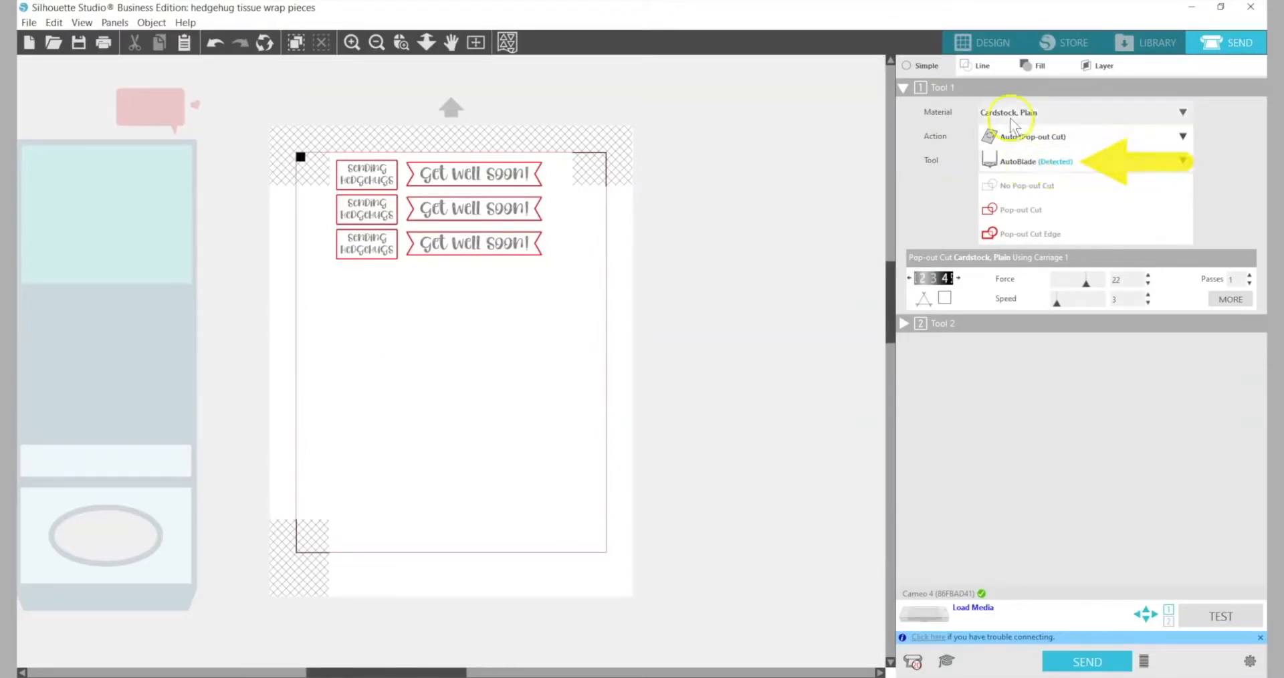
left_click(1185, 112)
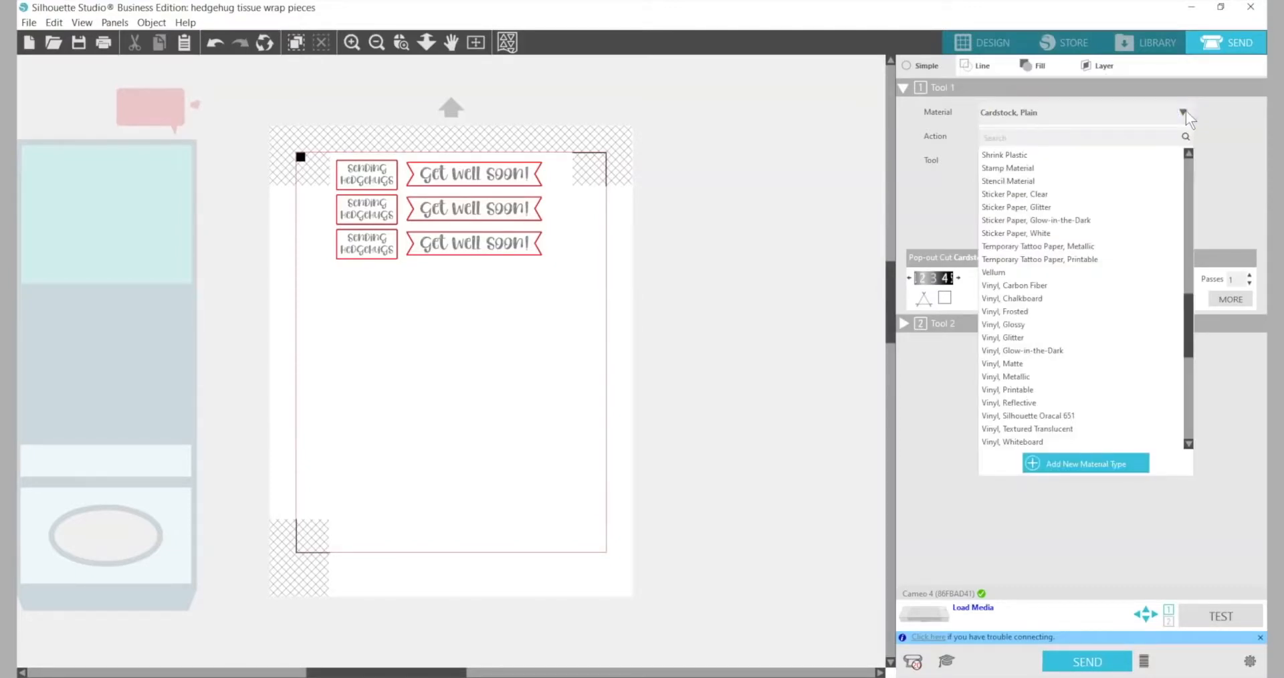
left_click(1184, 112)
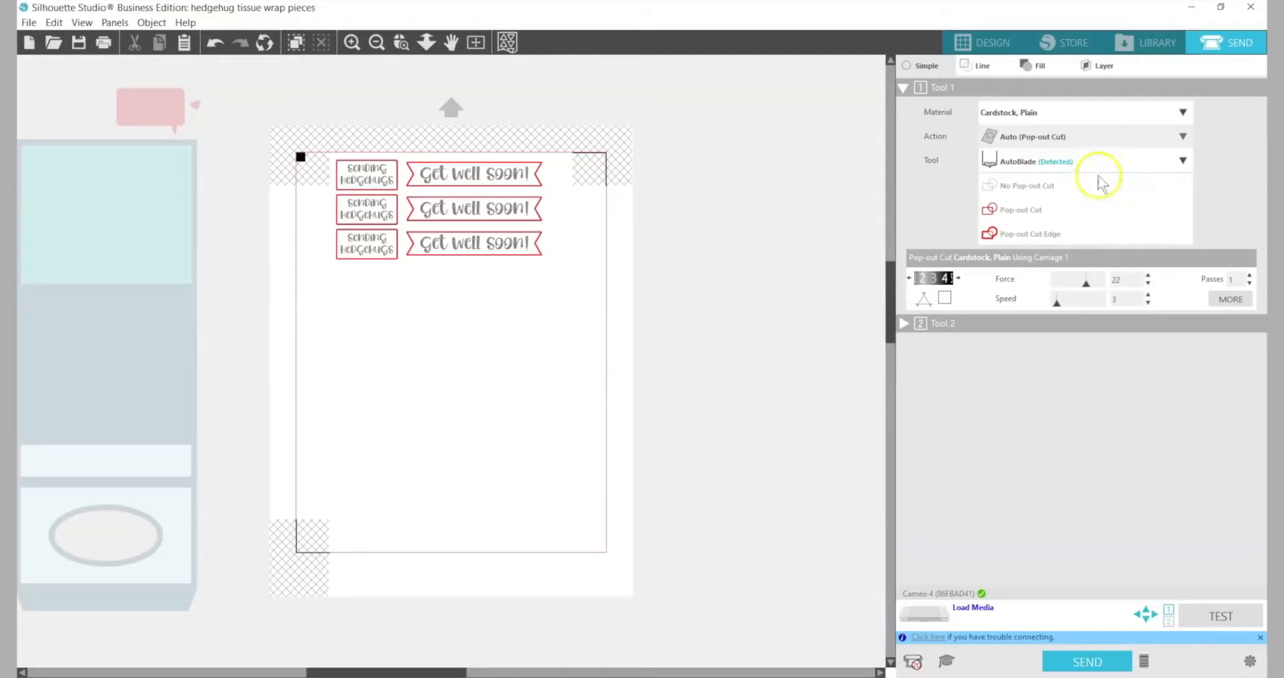
left_click(959, 279)
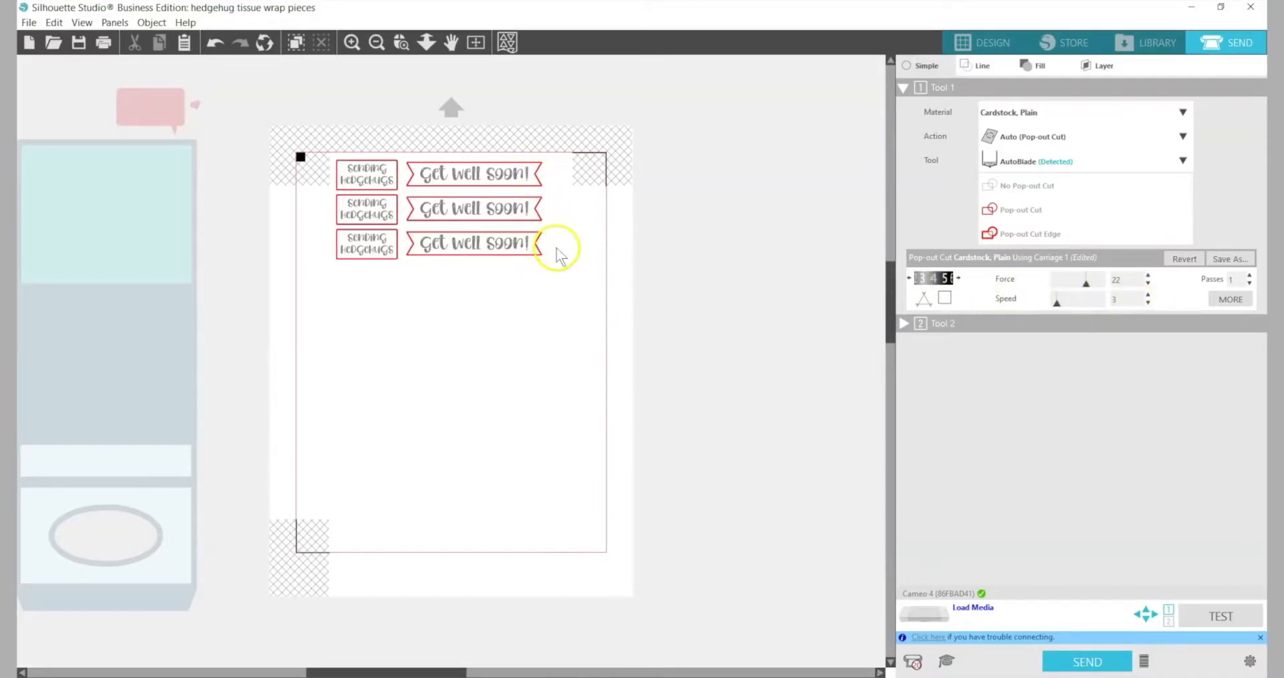
left_click(944, 296)
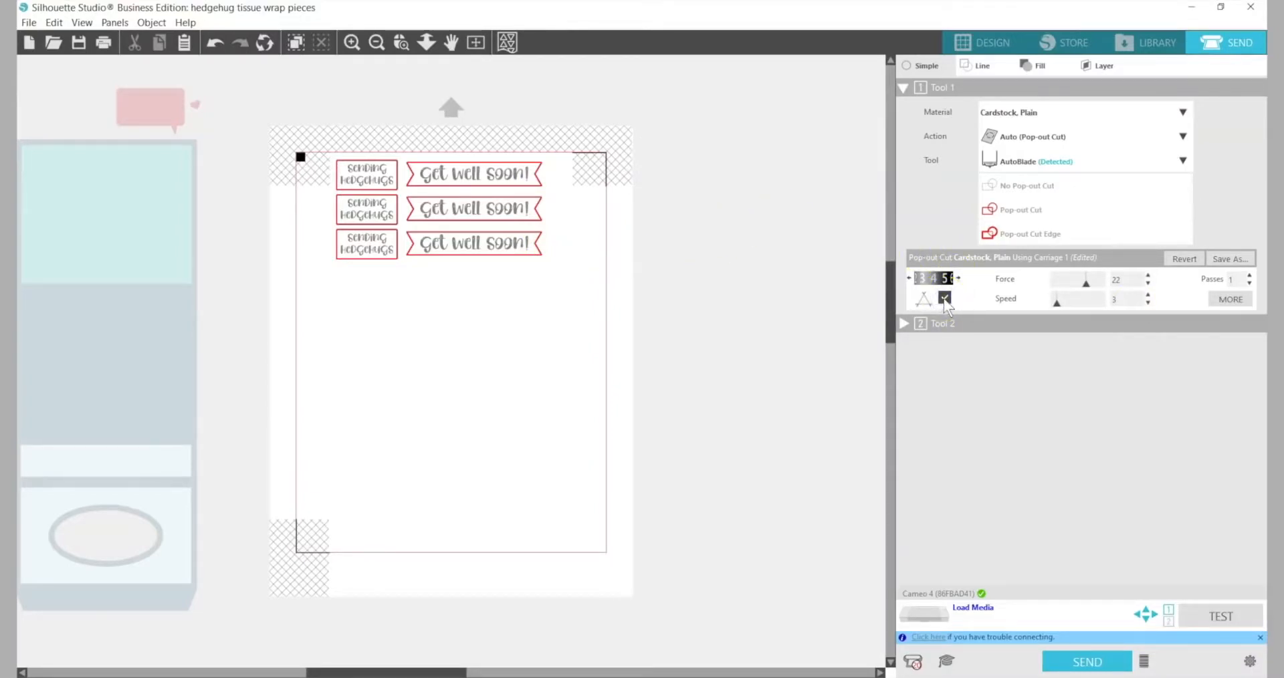